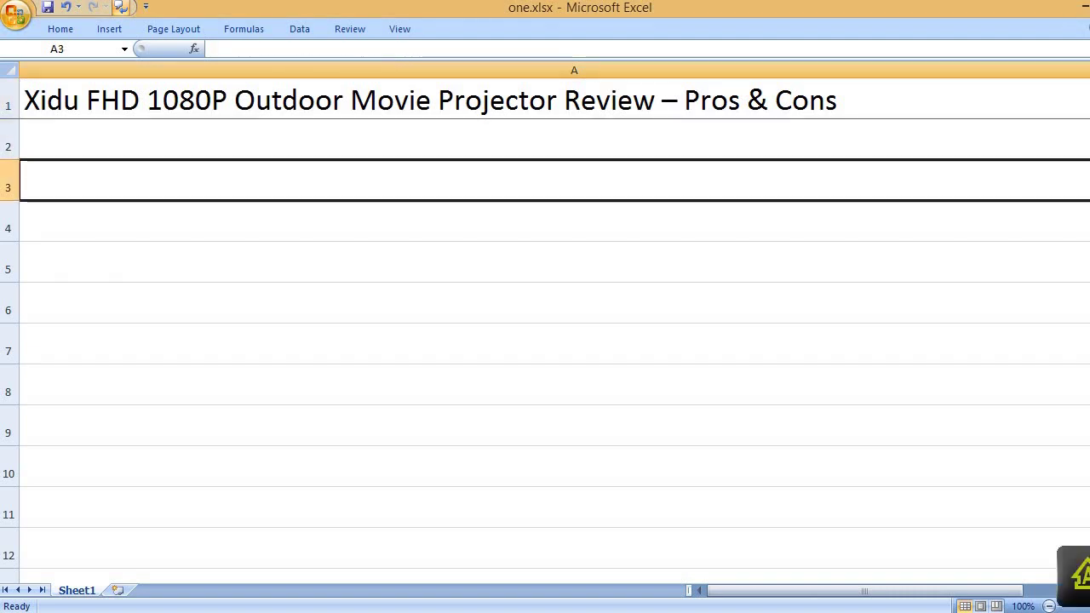
Type the PROS heading in A3 and 'Good image quality' in A5
text(PROS)
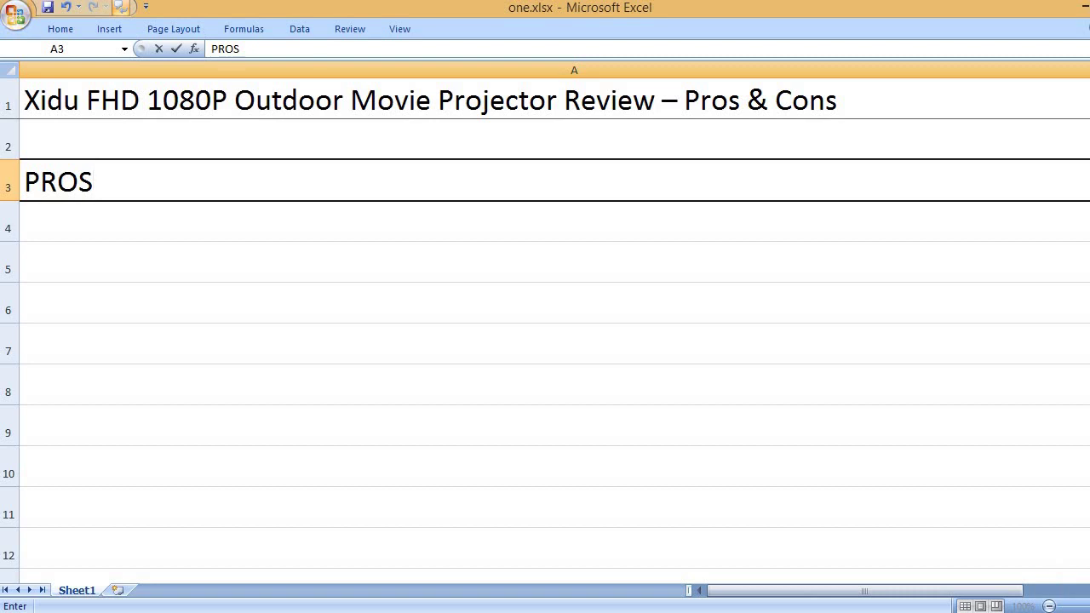
click(51, 262)
text(good)
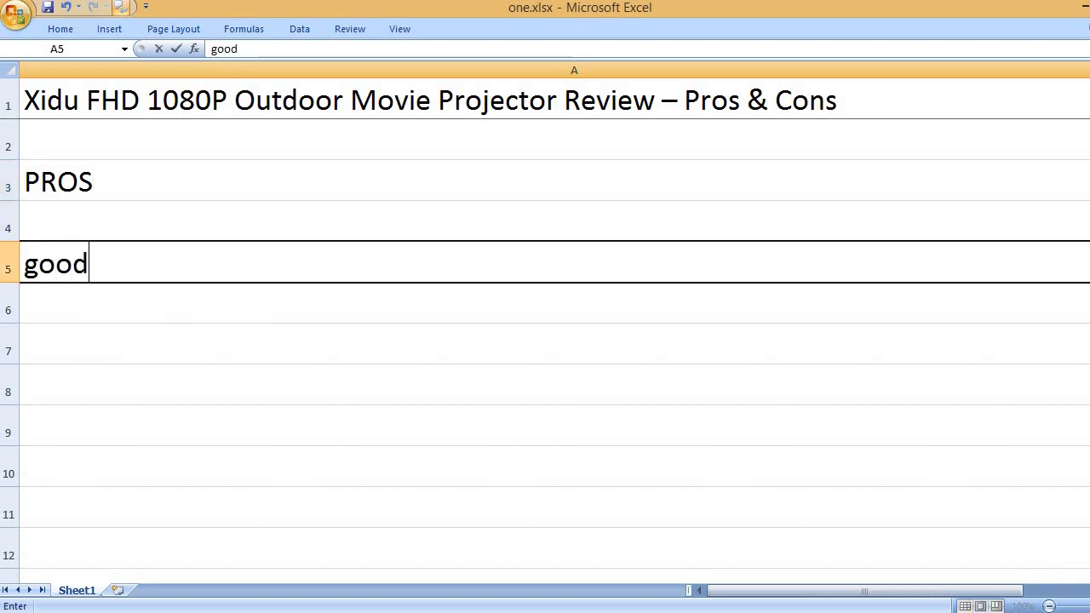
key(BackSpace)
key(BackSpace)
key(BackSpace)
text(Good im)
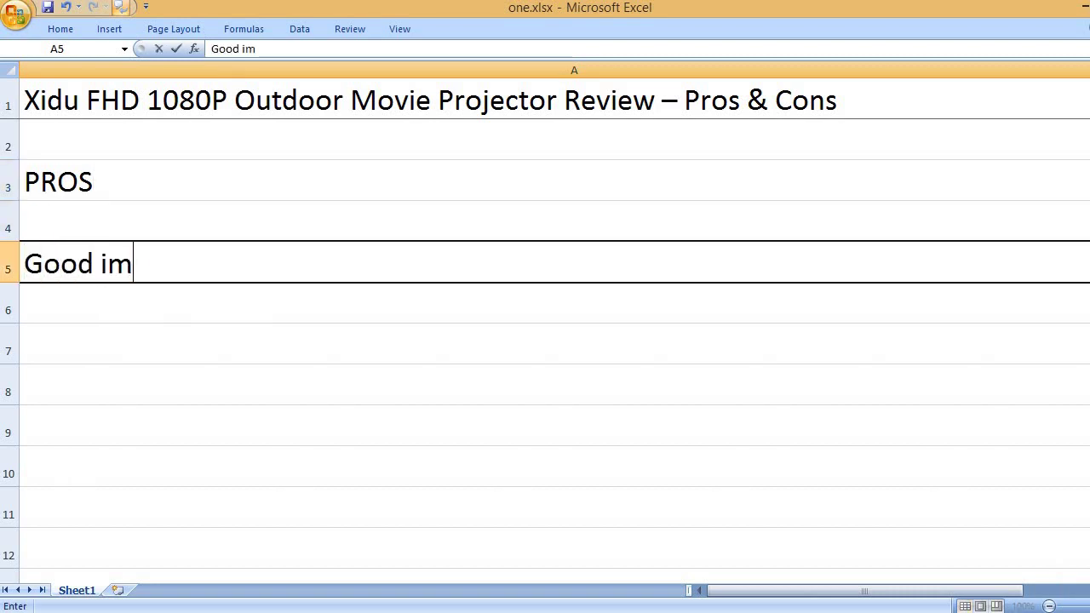
text(age quality)
click(51, 344)
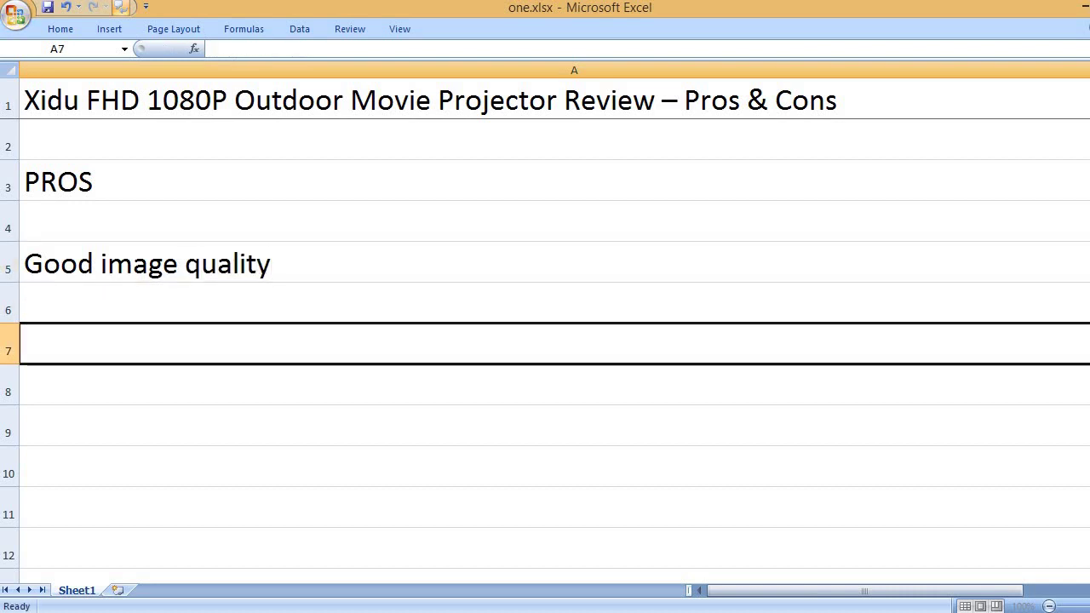
Add 'Satisfactory colors for outdoor viewing' in A7 and 'High brightness' in A9
text(Satisfact)
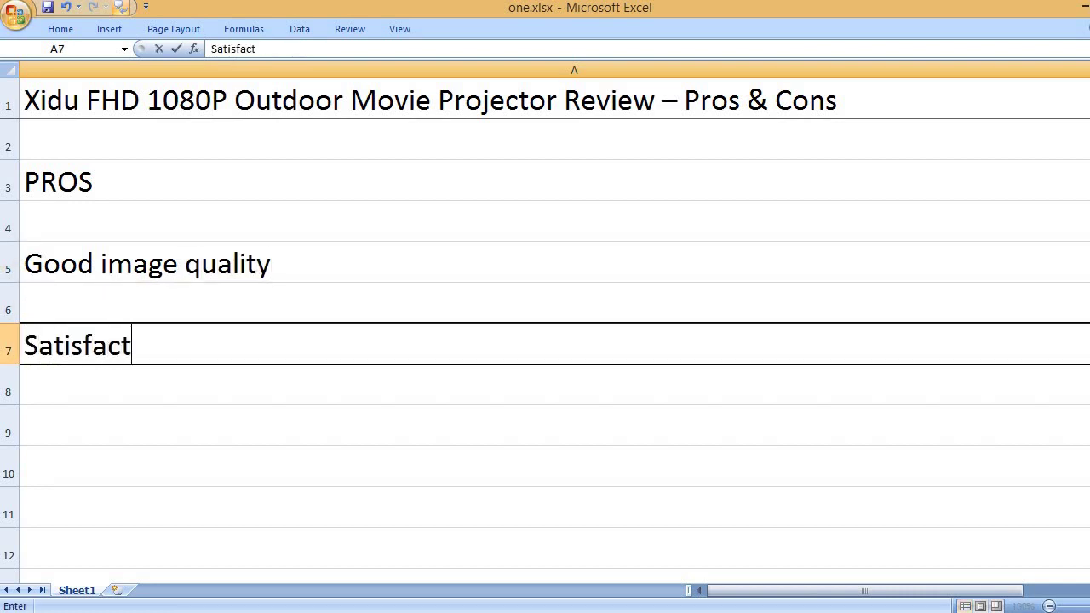
text(ory colors for)
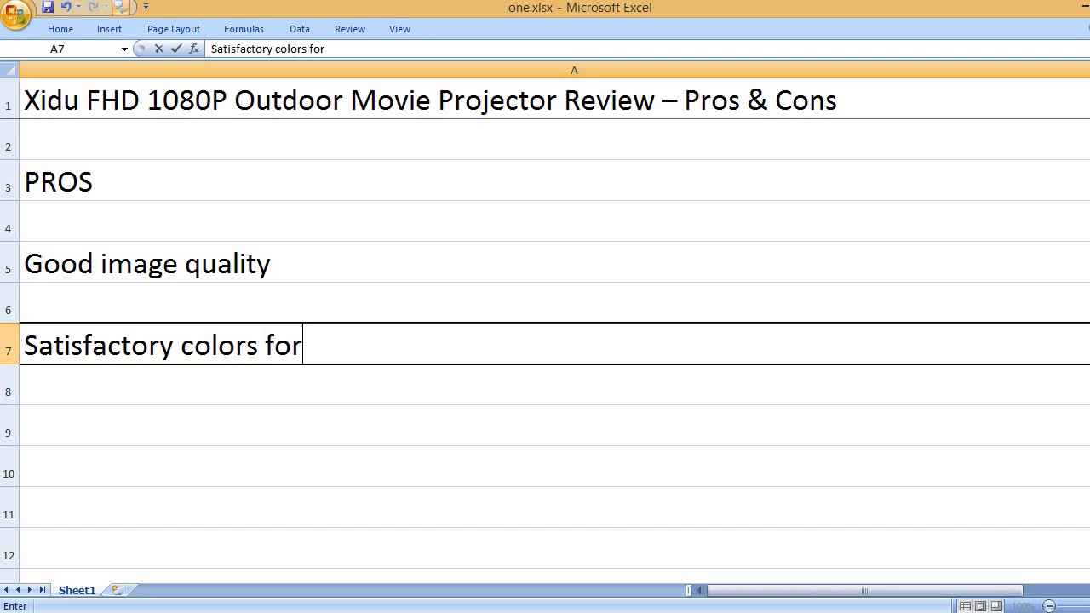
text( outdoor vie)
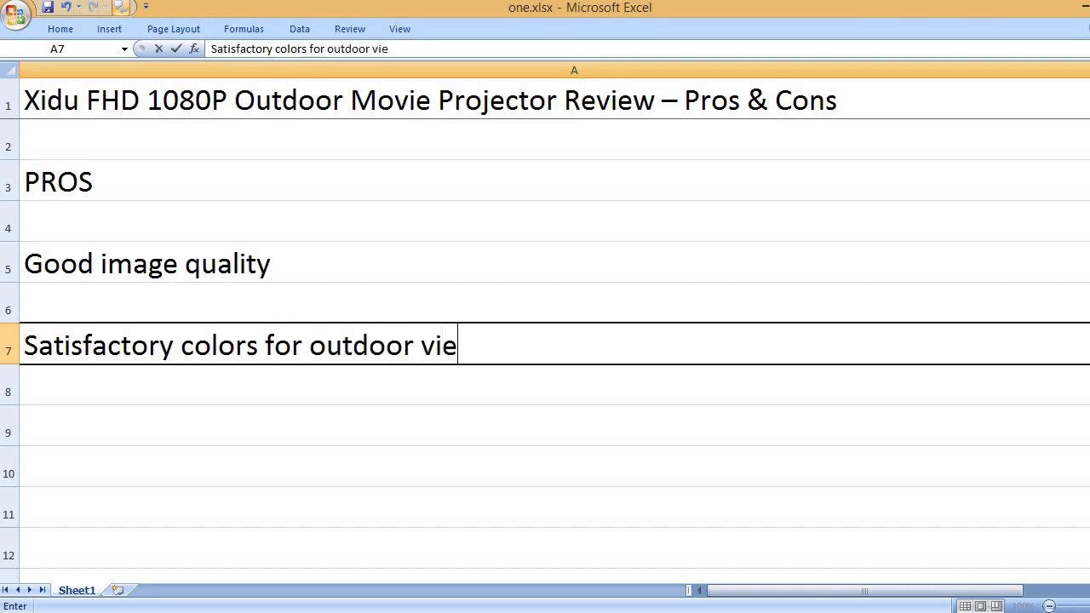
text(wing)
key(Return)
key(Return)
text(High b)
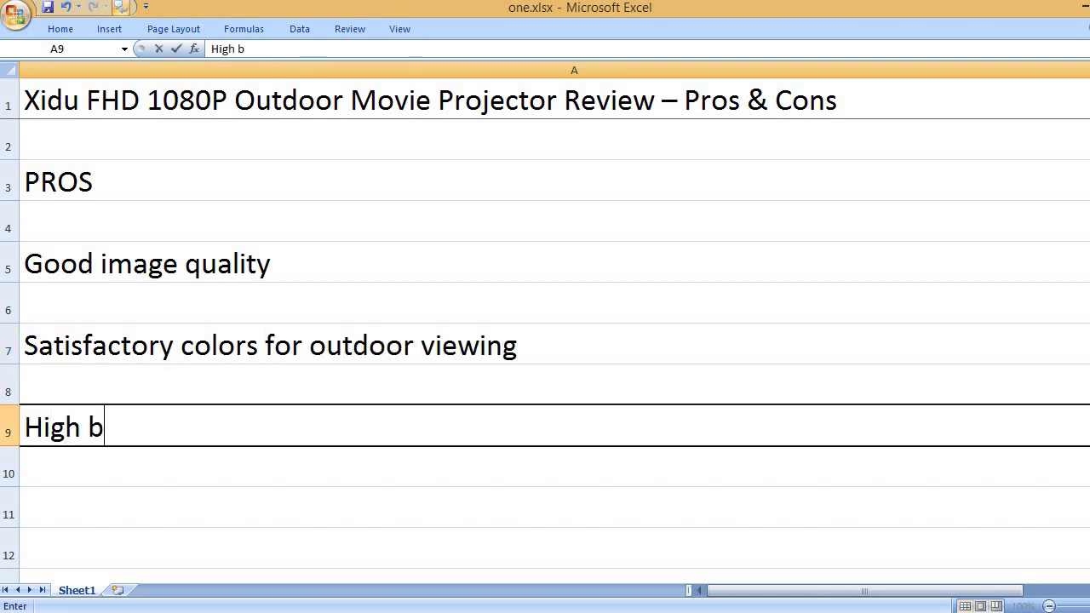
text(rightnes)
key(Return)
key(Return)
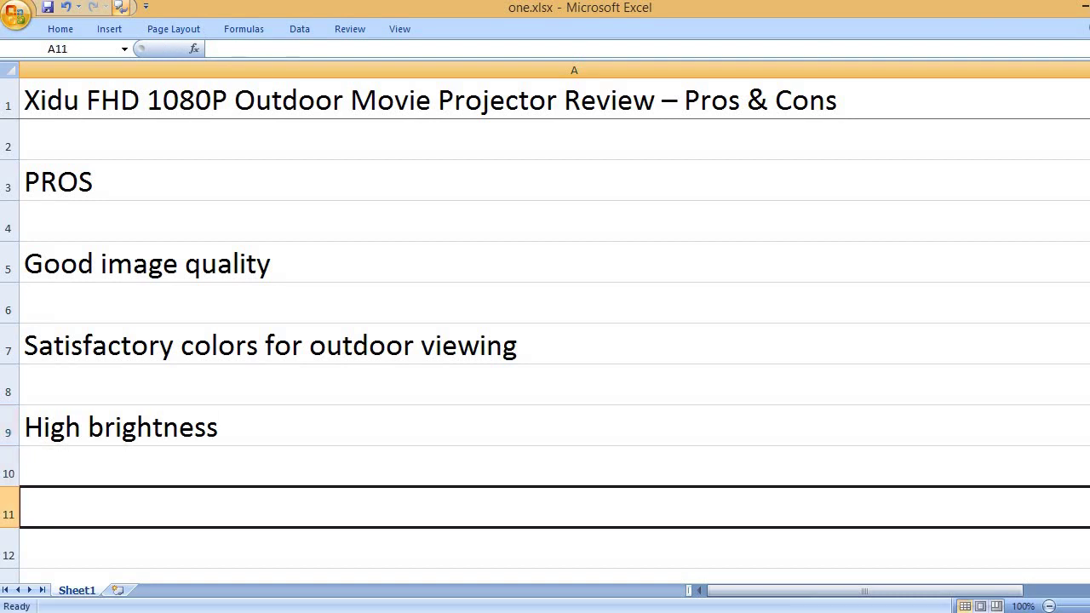
Enter 'Loud audio' in A11 and 'Straightforward navigation and image adjustments' in A13
text(Loud audio)
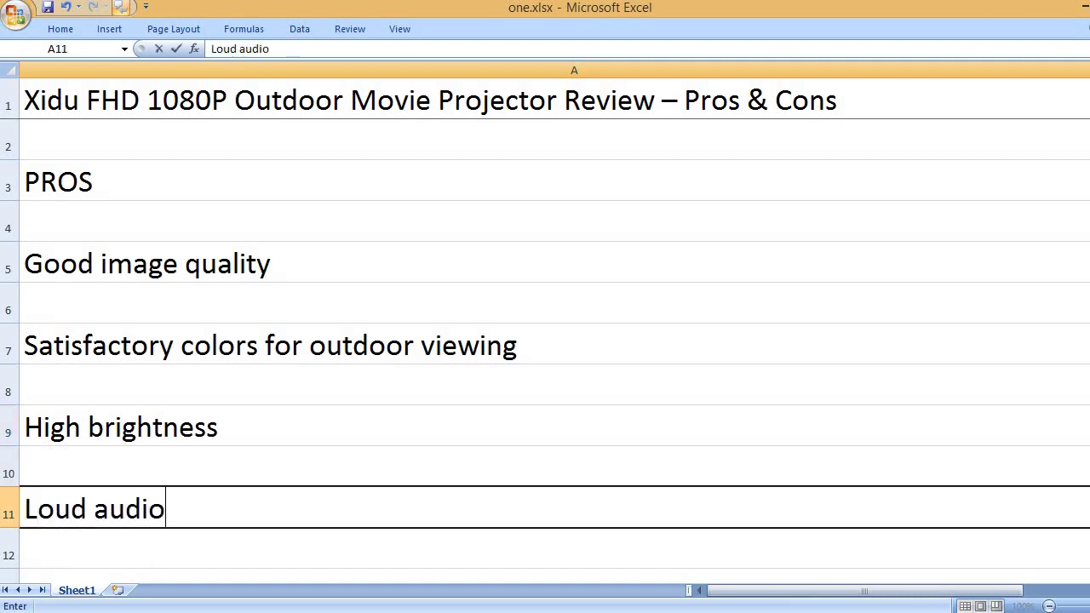
key(Return)
key(Return)
text(Straigh)
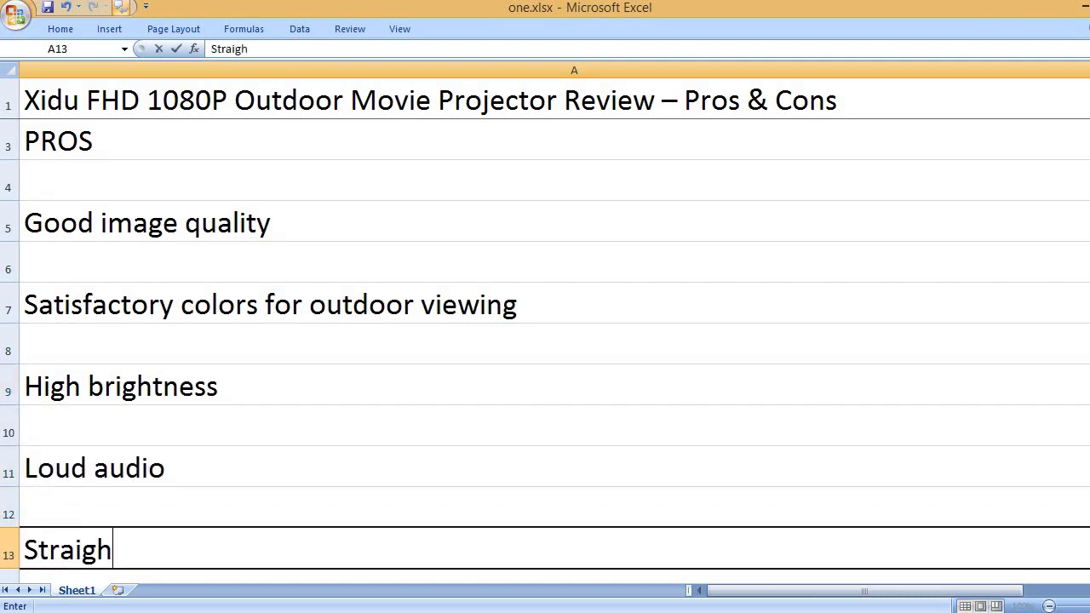
text(tforward )
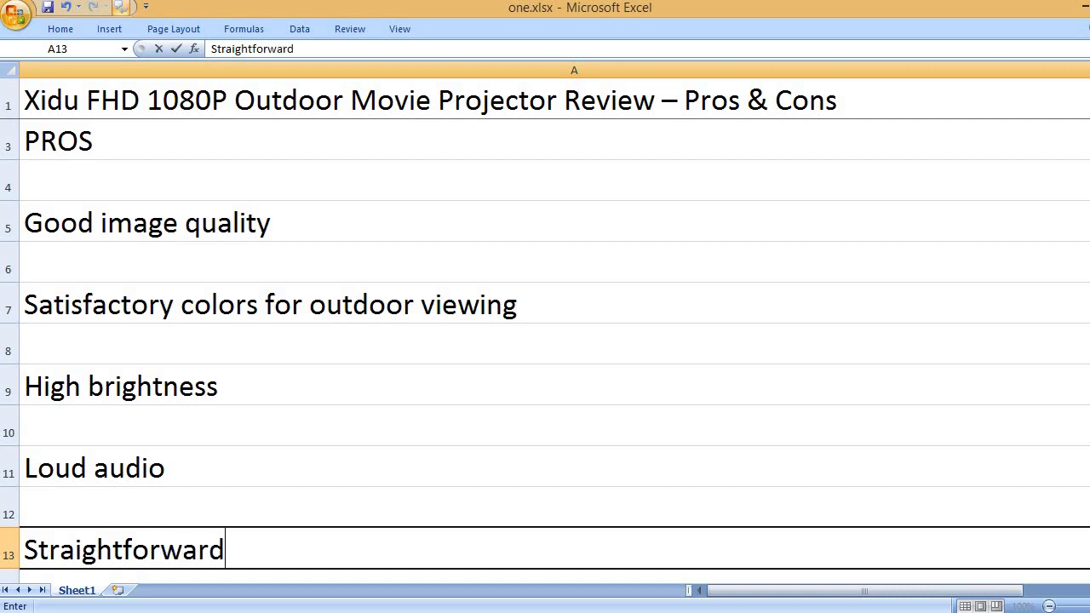
text(navigation a)
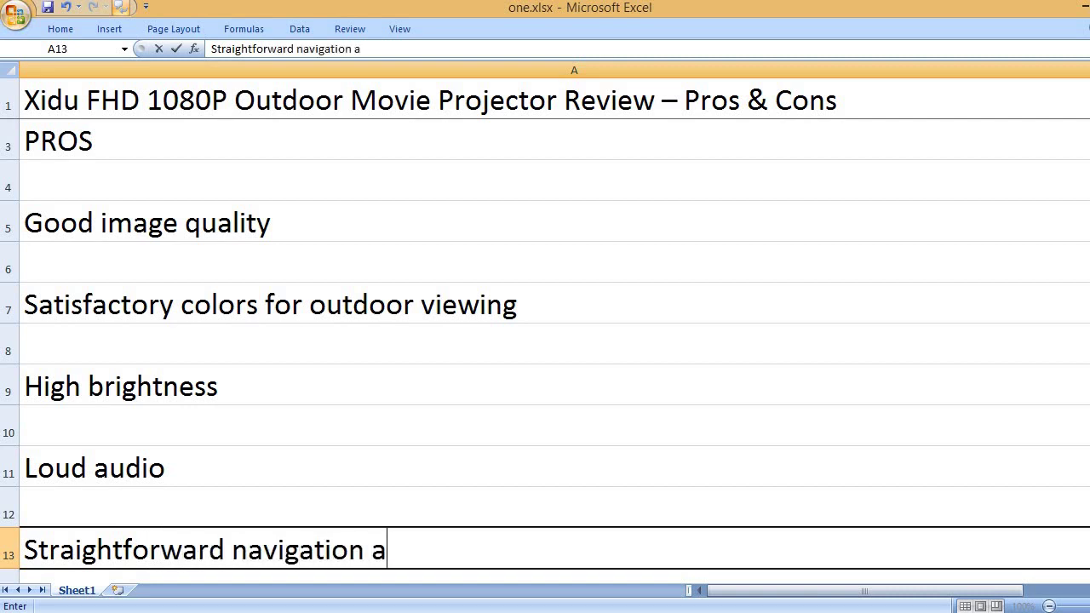
text(nd image adjus)
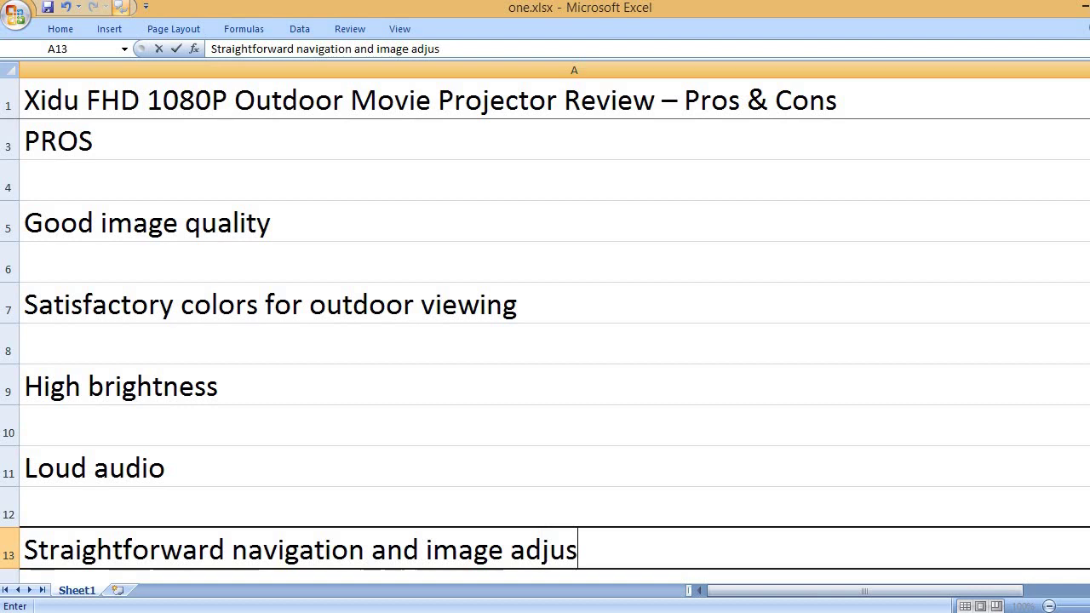
text(tmen)
key(Return)
key(Return)
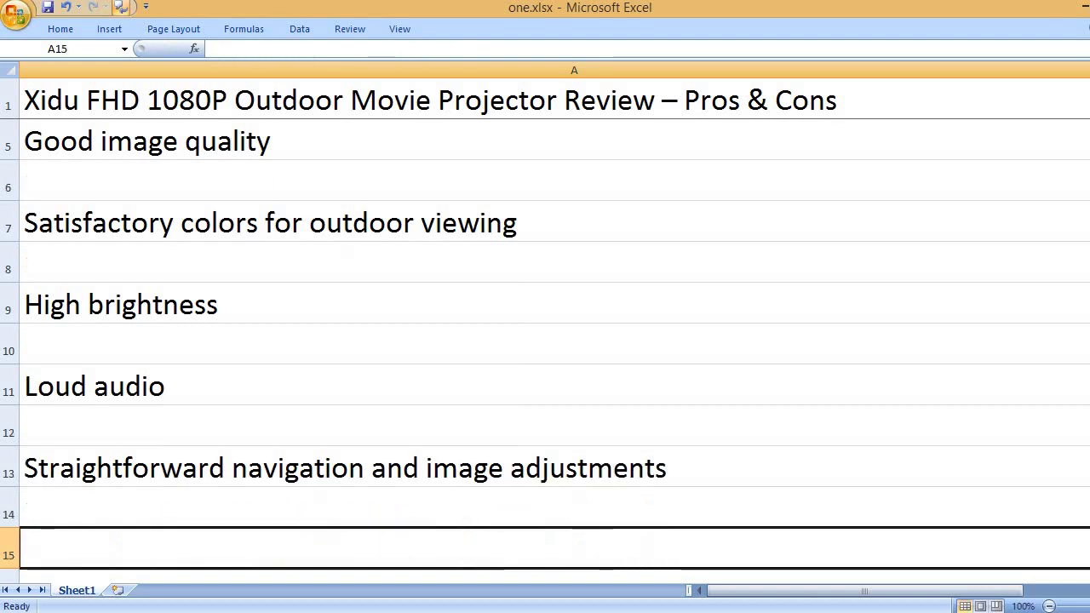
Add 'Good price' and 'Useful zoom function', then begin 'Effective keystone correction' in A19
text(Good cp)
key(BackSpace)
key(BackSpace)
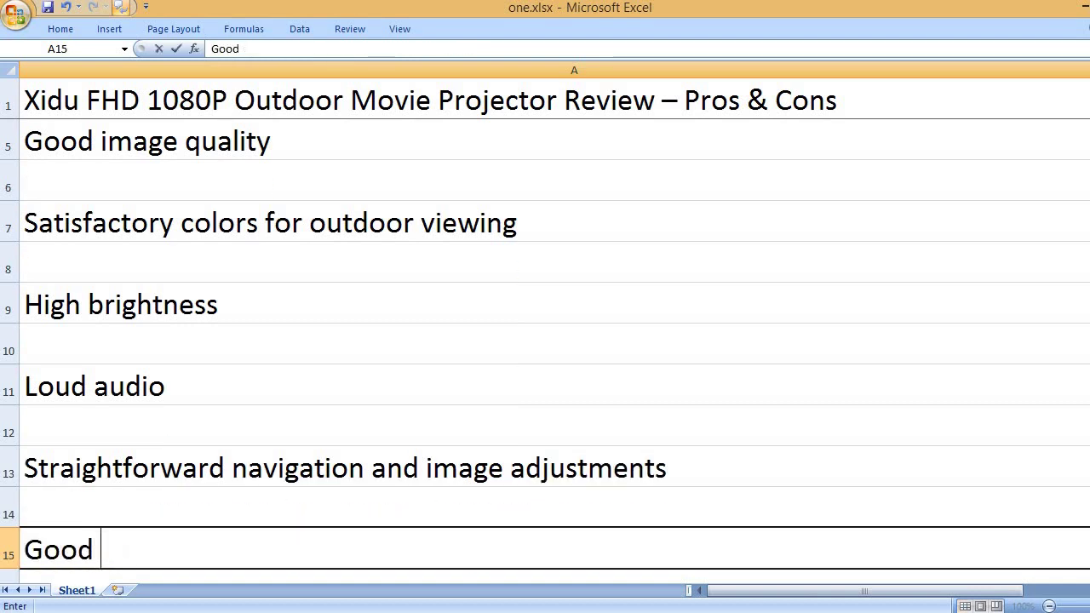
text(price)
key(Return)
key(Return)
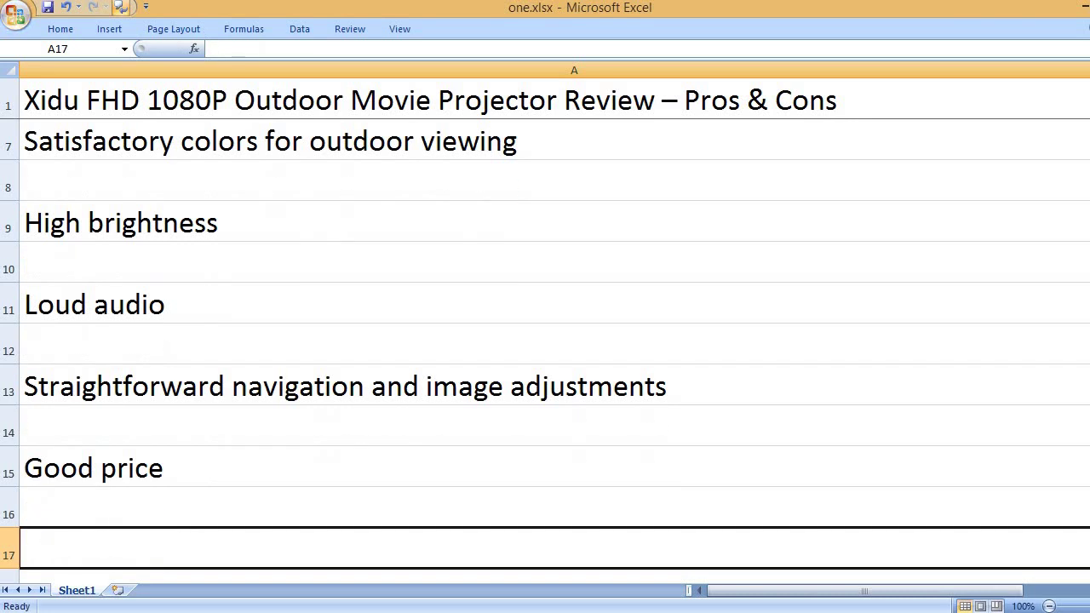
text(Useful zoo)
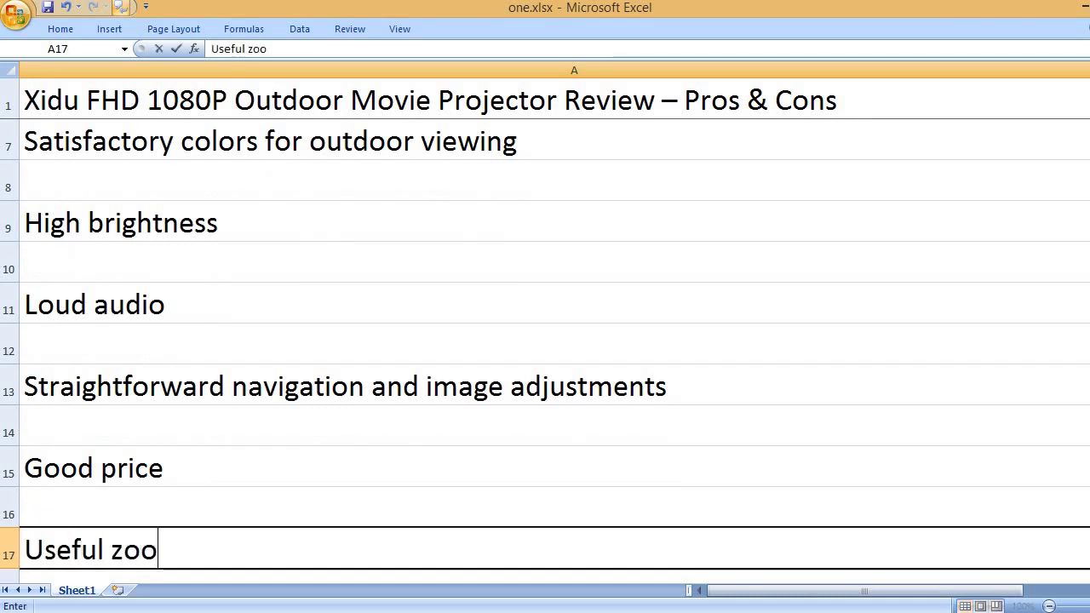
text(m function)
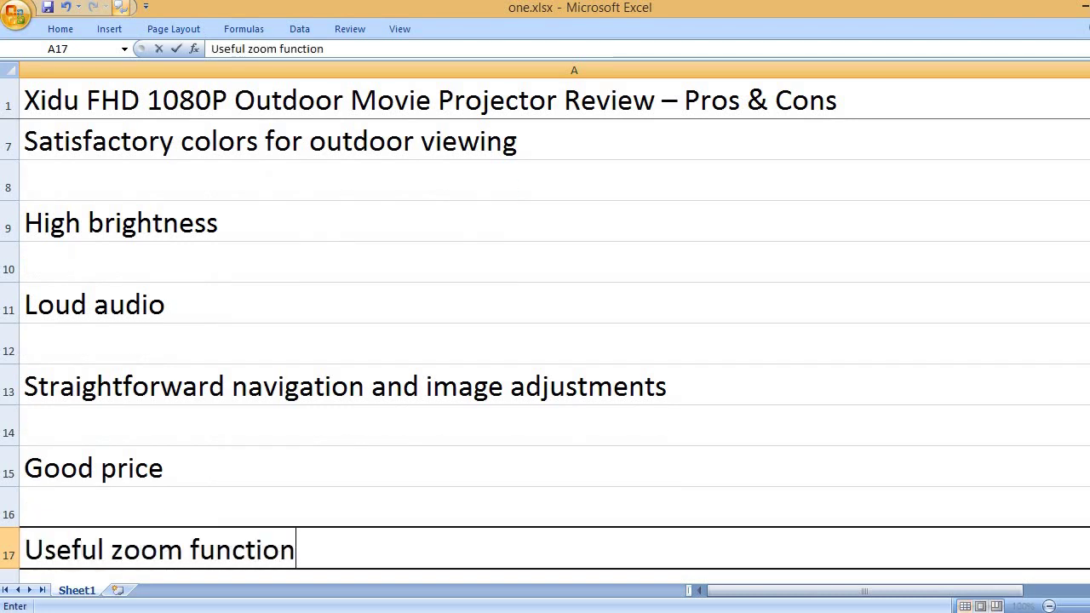
key(Return)
key(Return)
text(Ef)
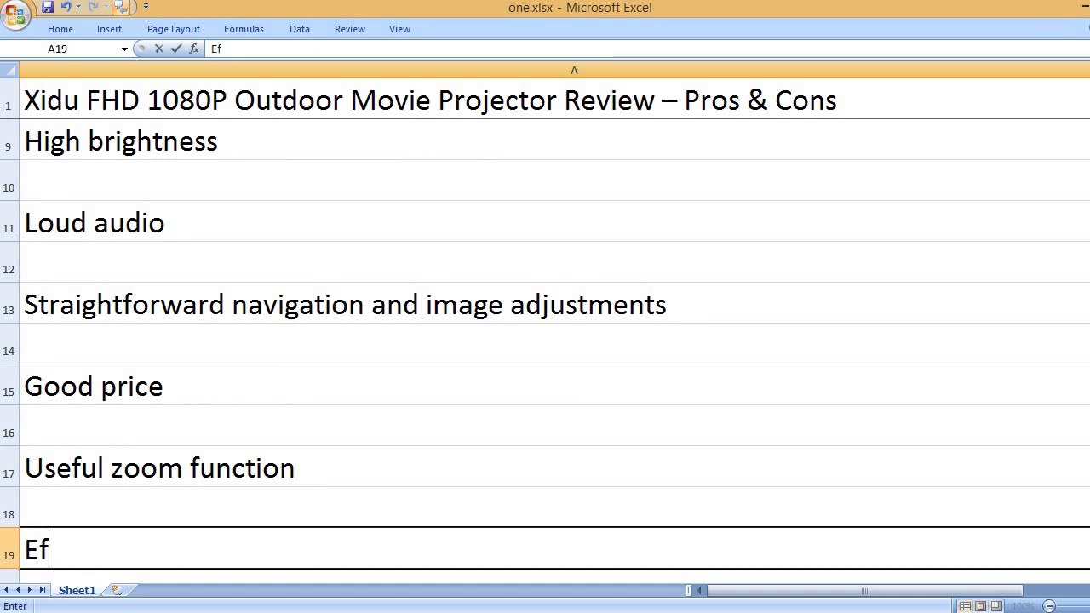
text(fective ke)
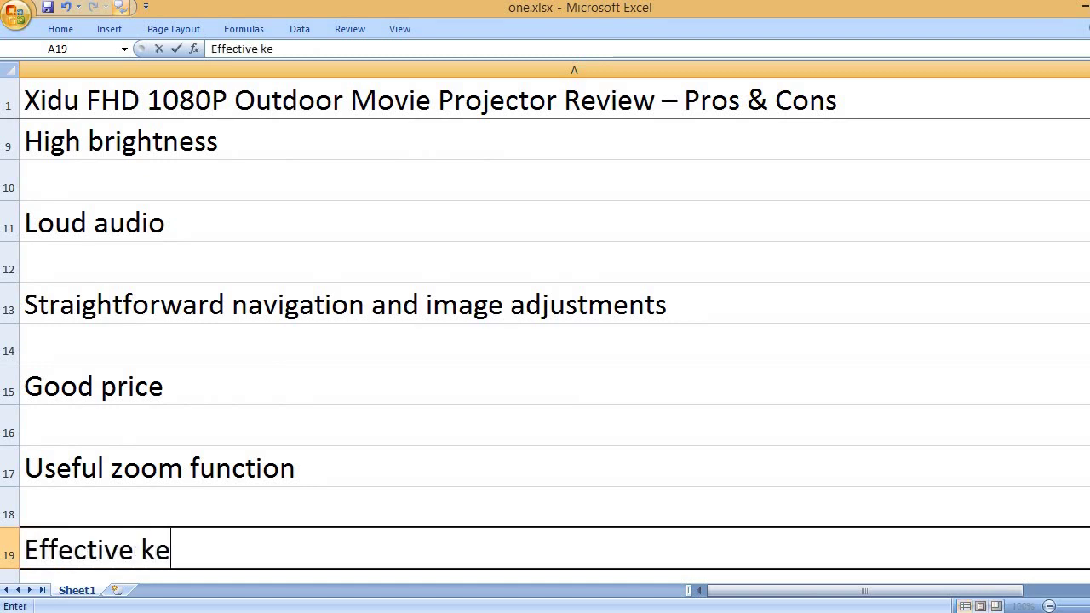
text(ystone correction)
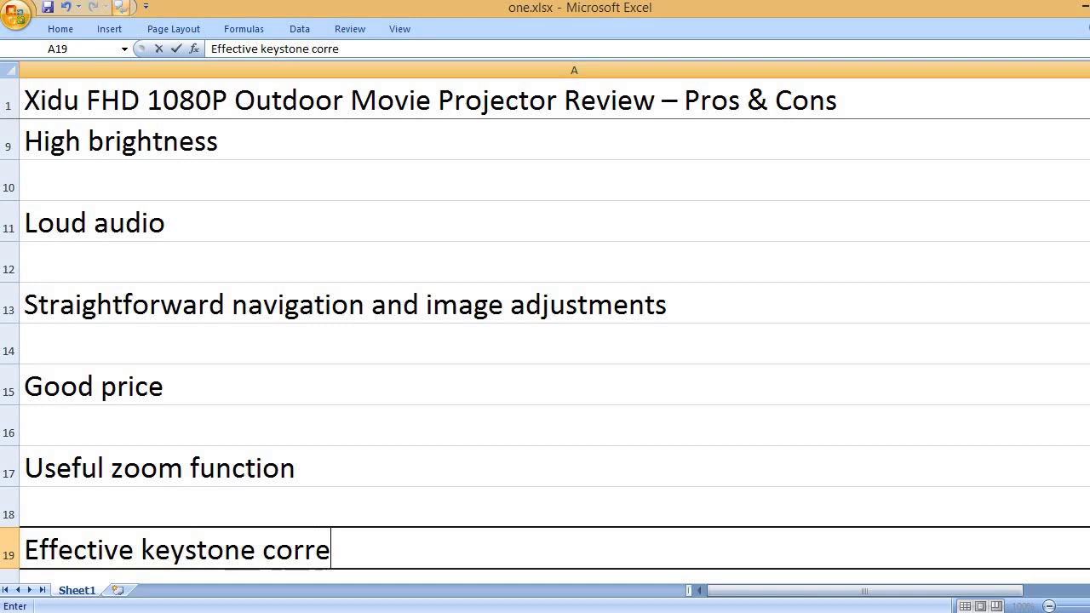
Commit 'Effective keystone correction' and add 'Excellent customer service' and 'Easy setup'
key(Return)
key(Return)
key(Return)
text(Excellent c)
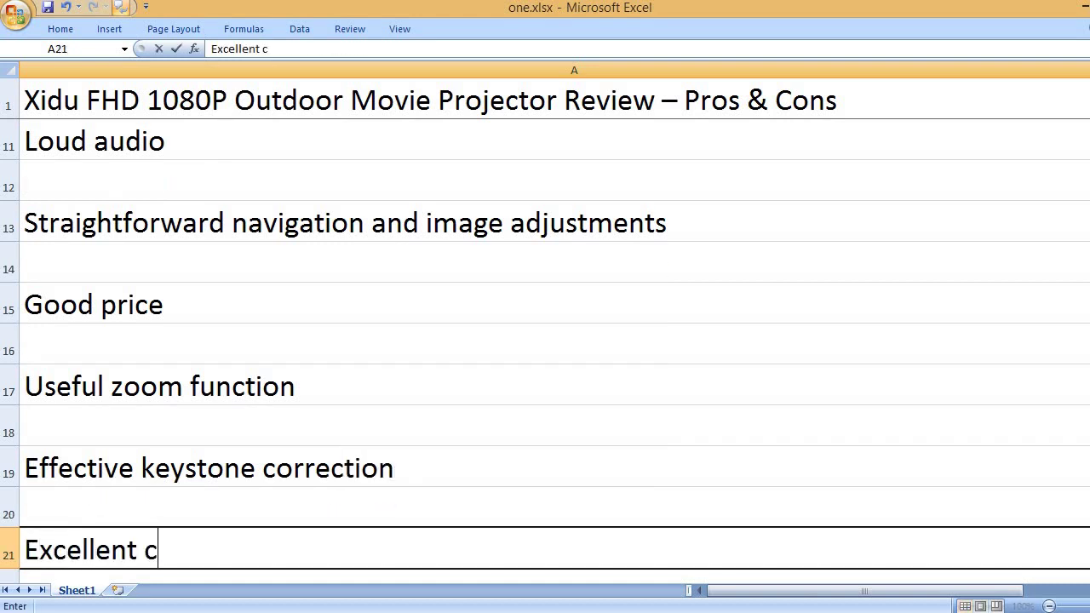
text(ustomer servic)
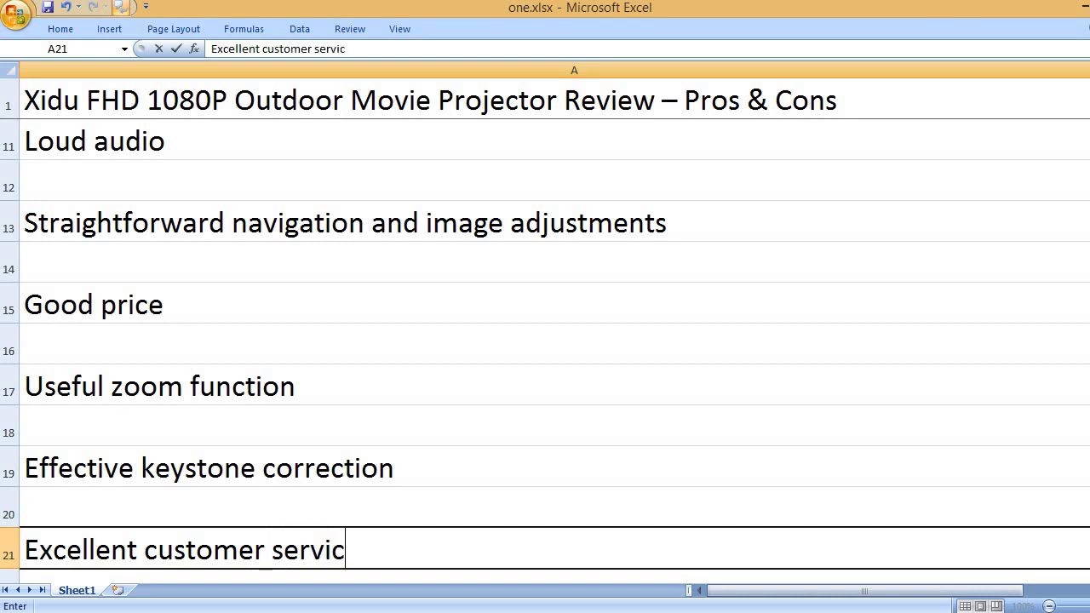
text(e)
key(Return)
key(Return)
text(Easy se)
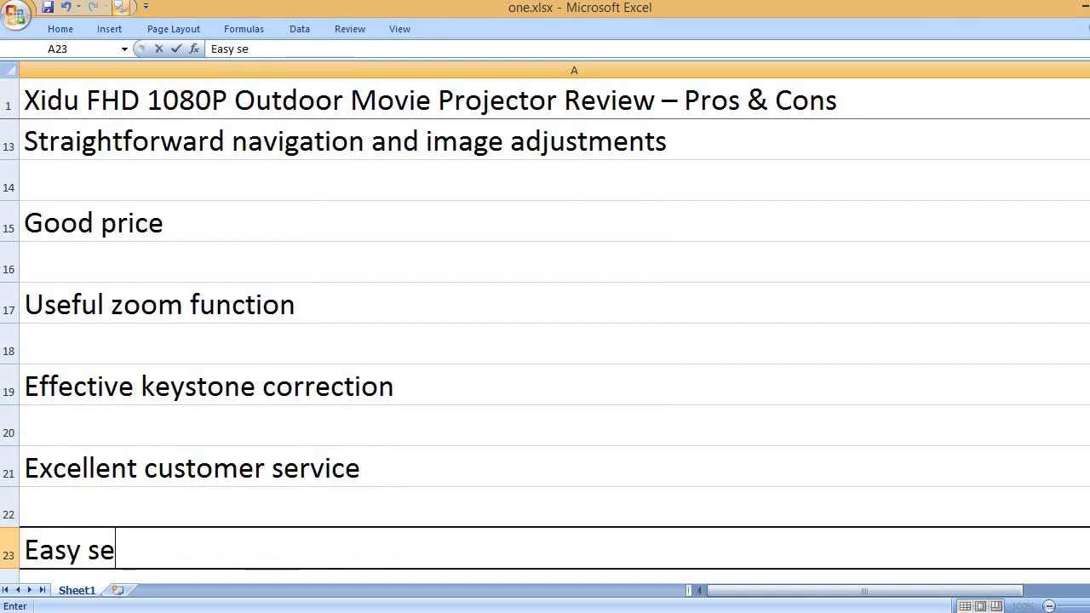
text(tup)
key(Return)
key(Return)
Add 'Quiet operation' in A25 and 'Everything works as described.' in A27
text(Q)
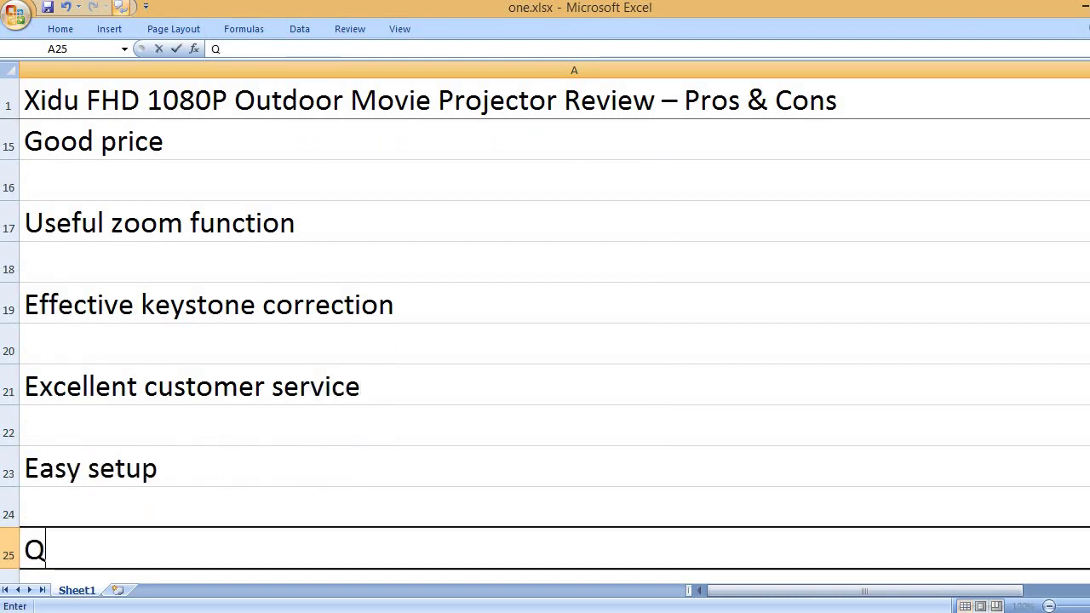
text(uiet operation)
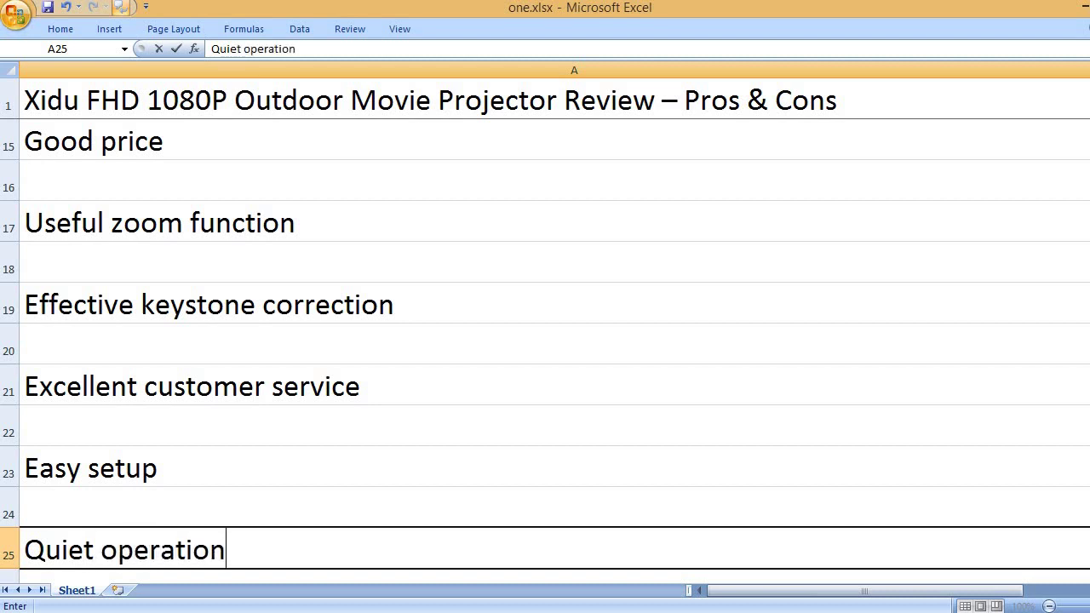
key(Return)
key(Return)
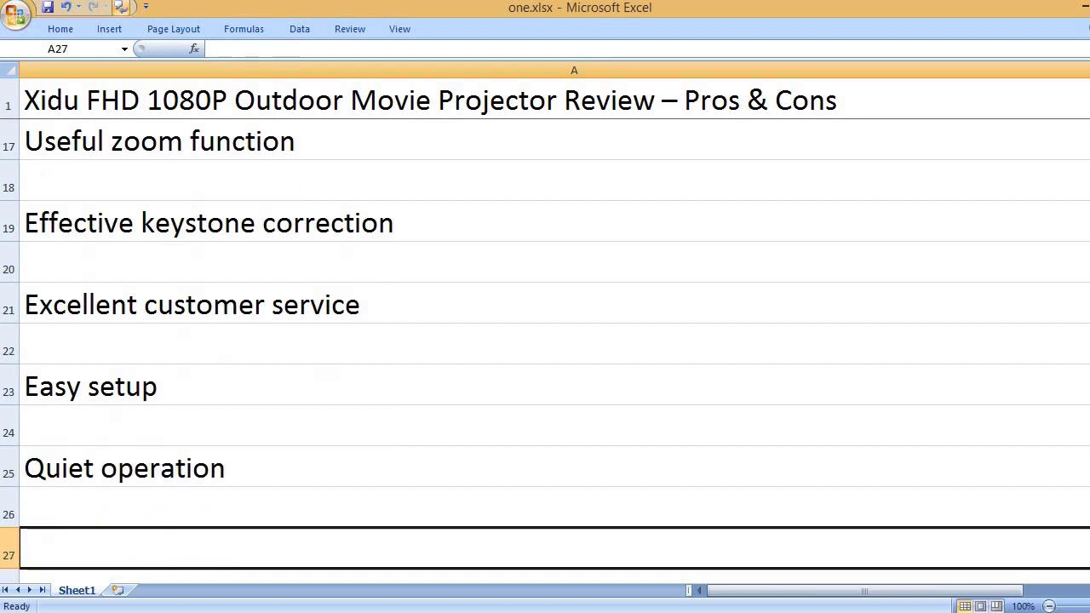
text(Everything works as)
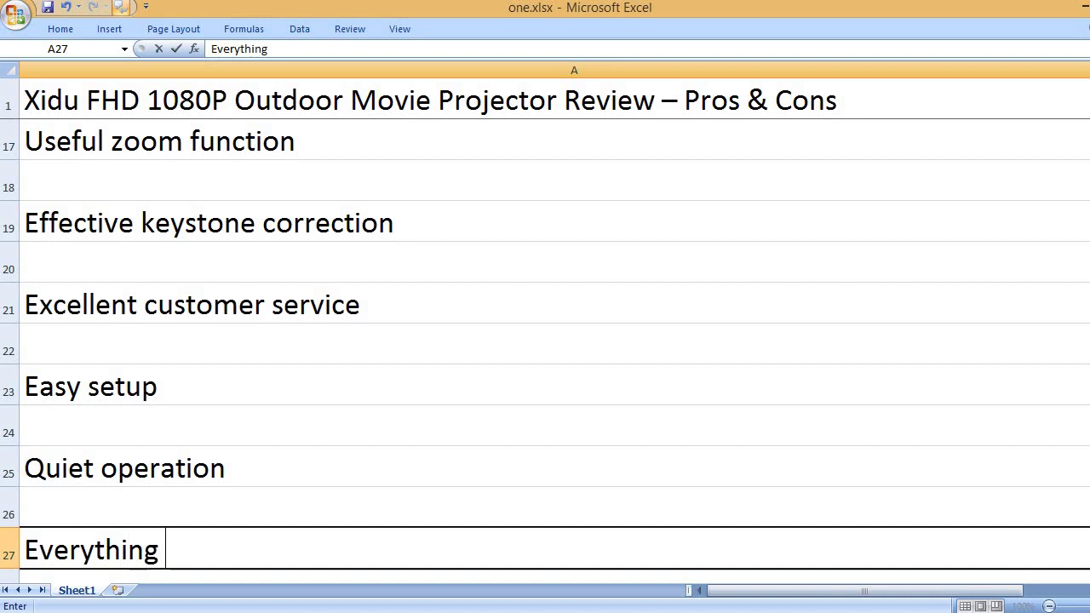
text( des)
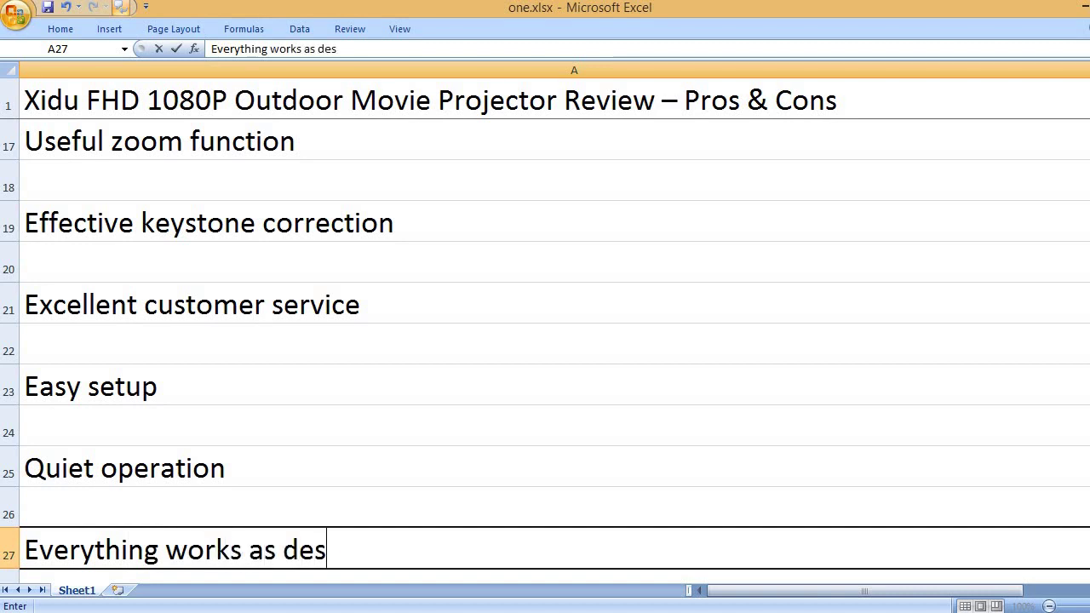
text(cribed.)
key(Return)
key(Return)
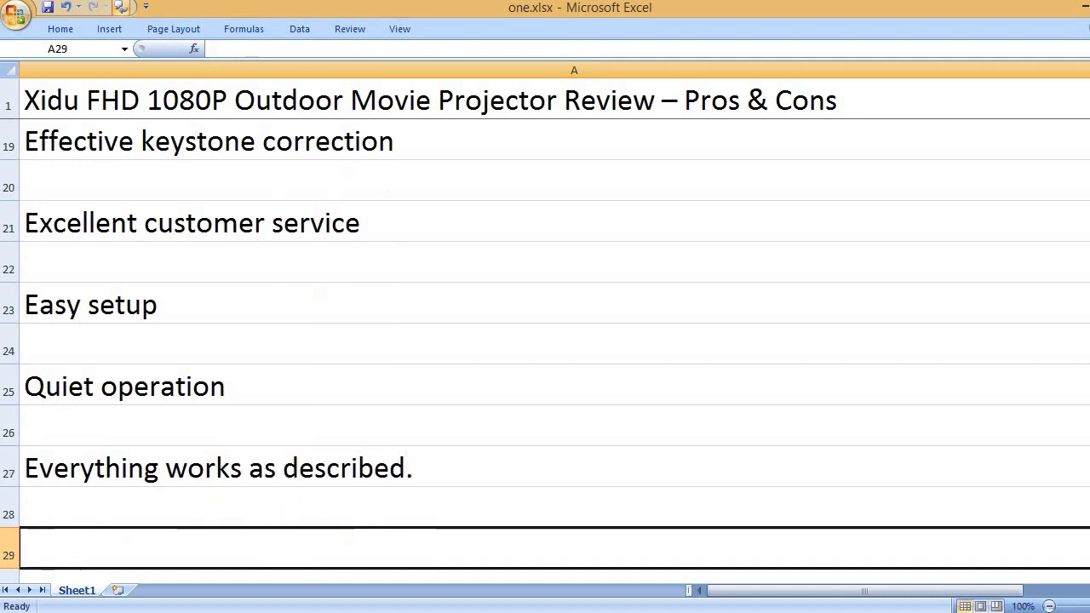
Type CONS in A29 and 'Some users faced Chromecast setup issues!' in A31
text(CONS)
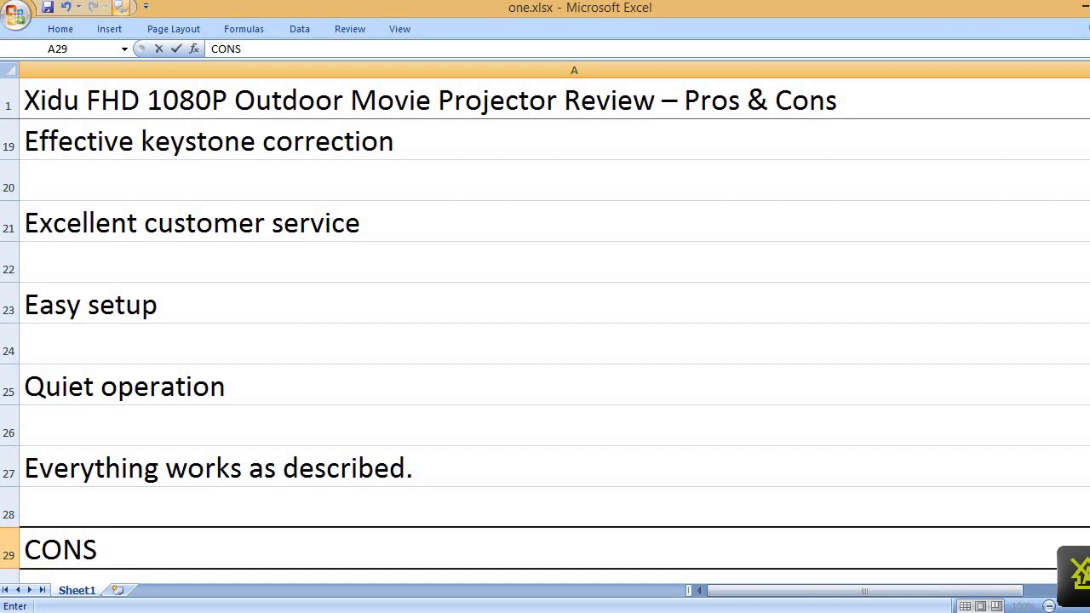
key(Return)
key(Return)
text(Some )
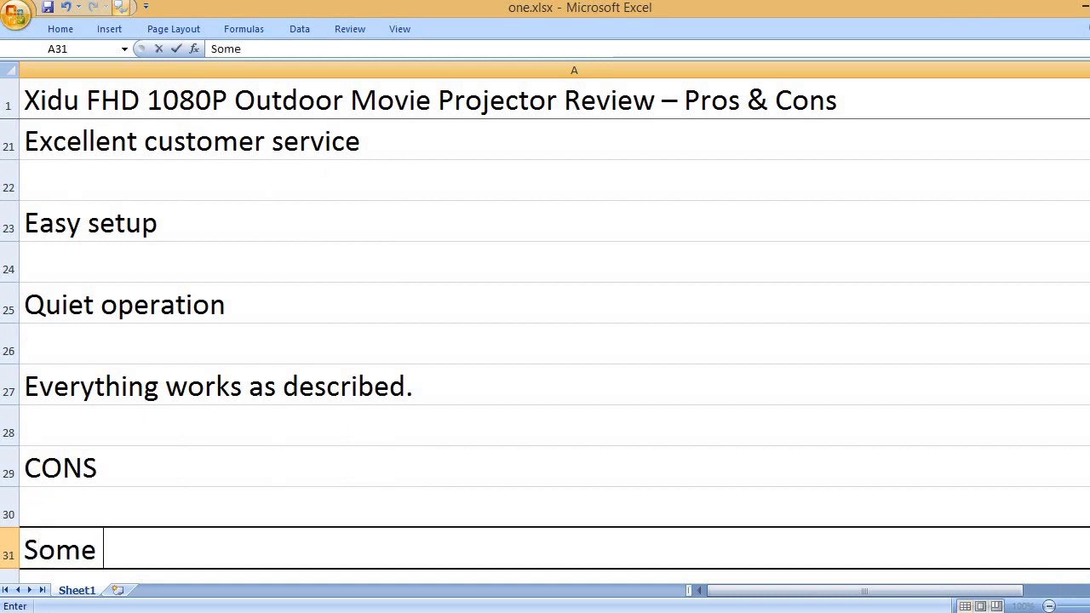
text(users faced Chromec)
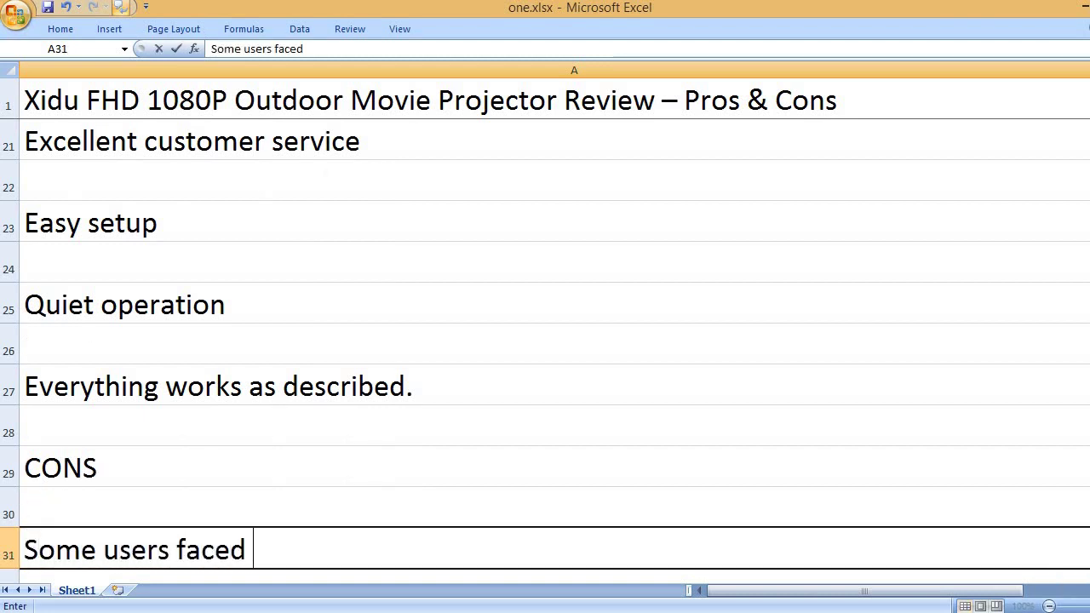
text(as)
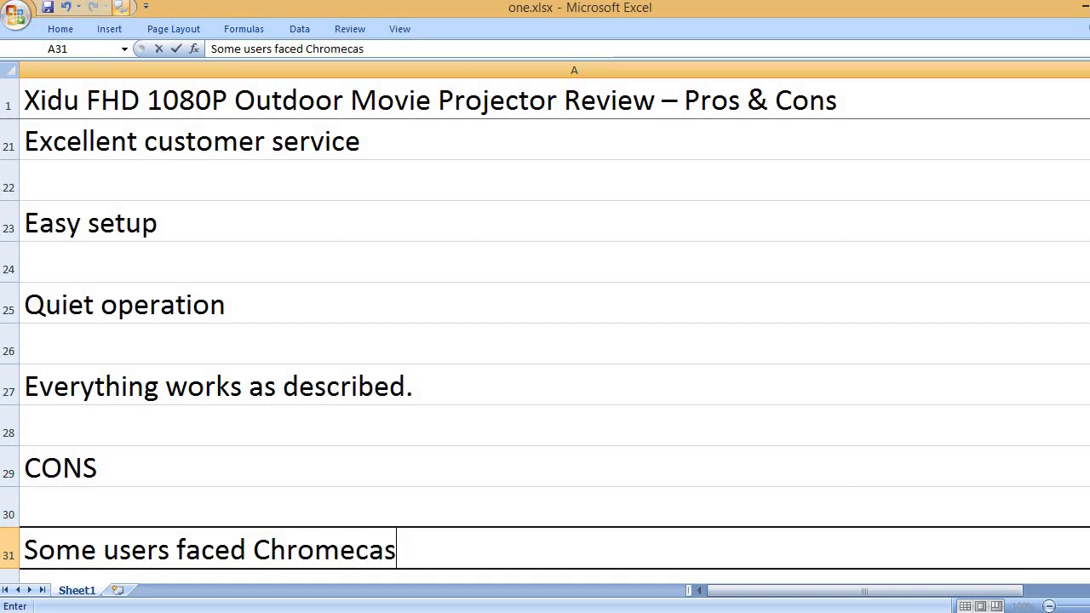
text(t setup issu)
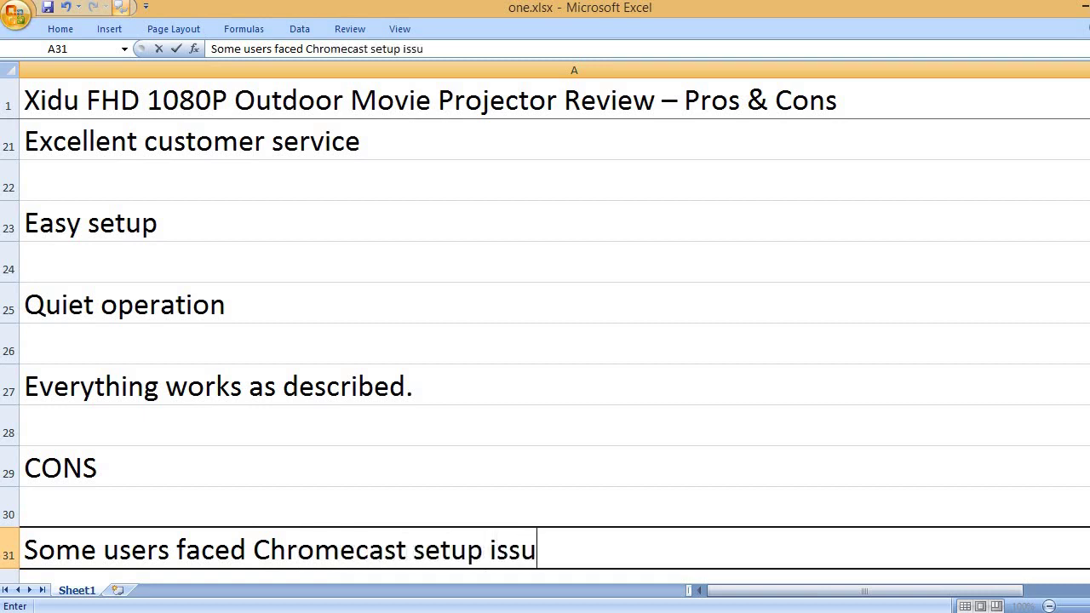
text(es!)
Add a KEY FEATURES heading and list '1080p native resolution' beneath it
key(Return)
key(Return)
text(KE)
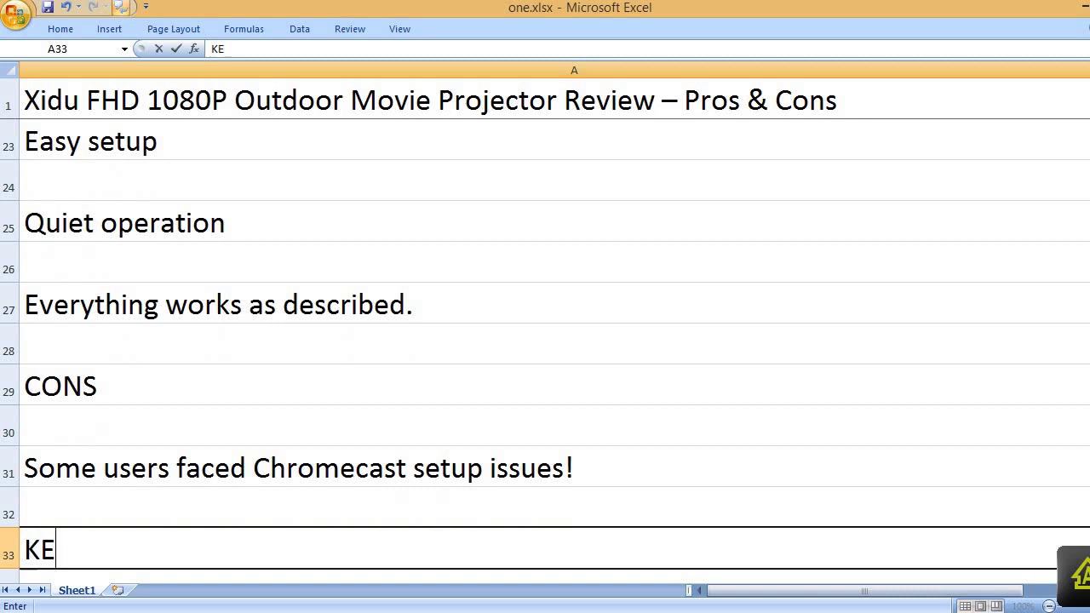
text(Y FEATURES)
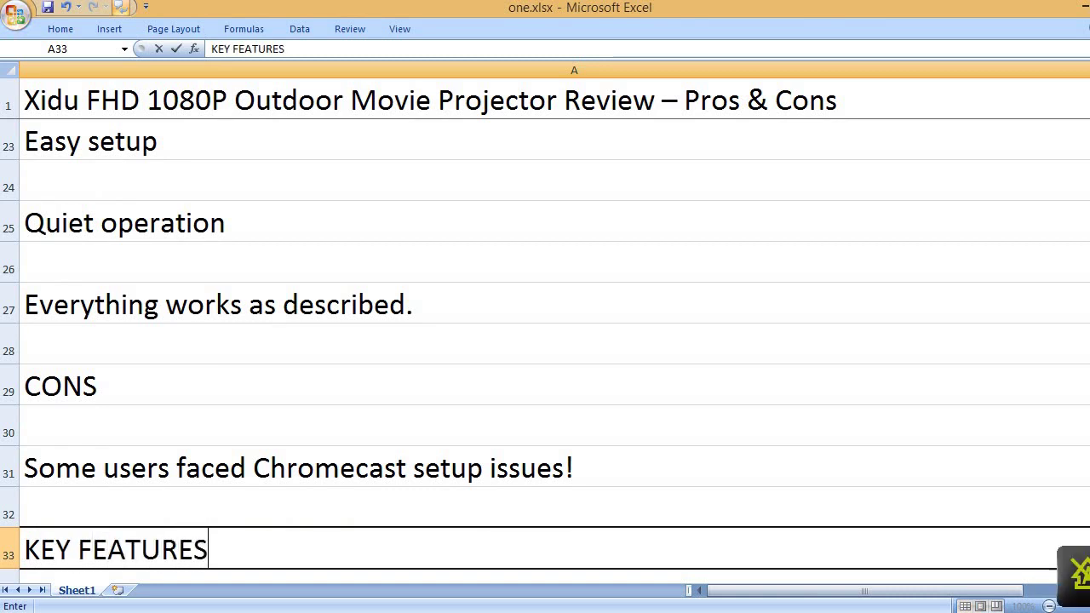
key(ctrl+Return)
key(Return)
key(Return)
text(10)
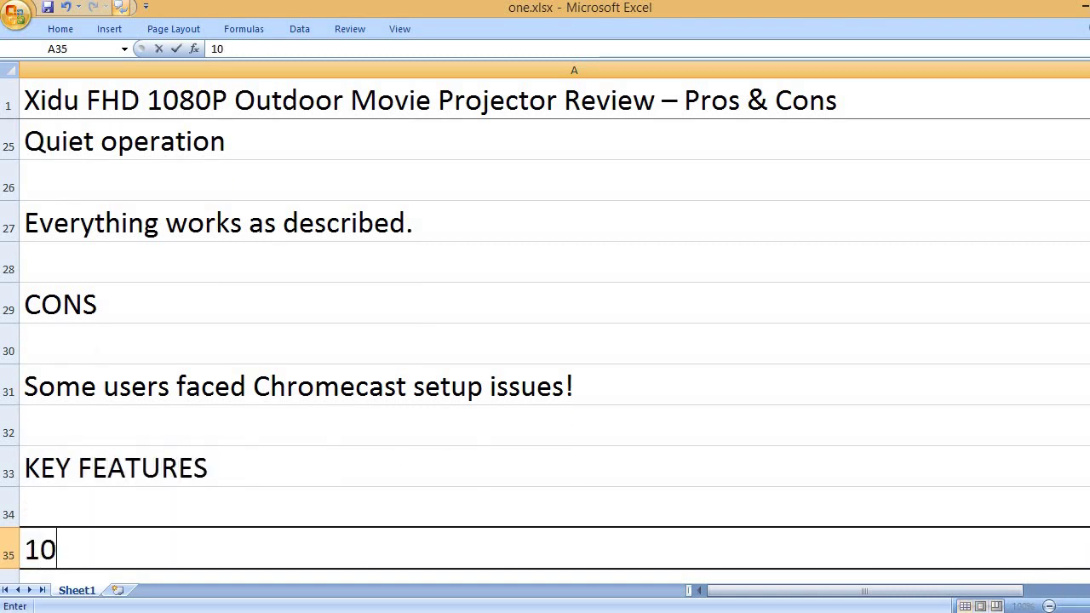
text(80p n)
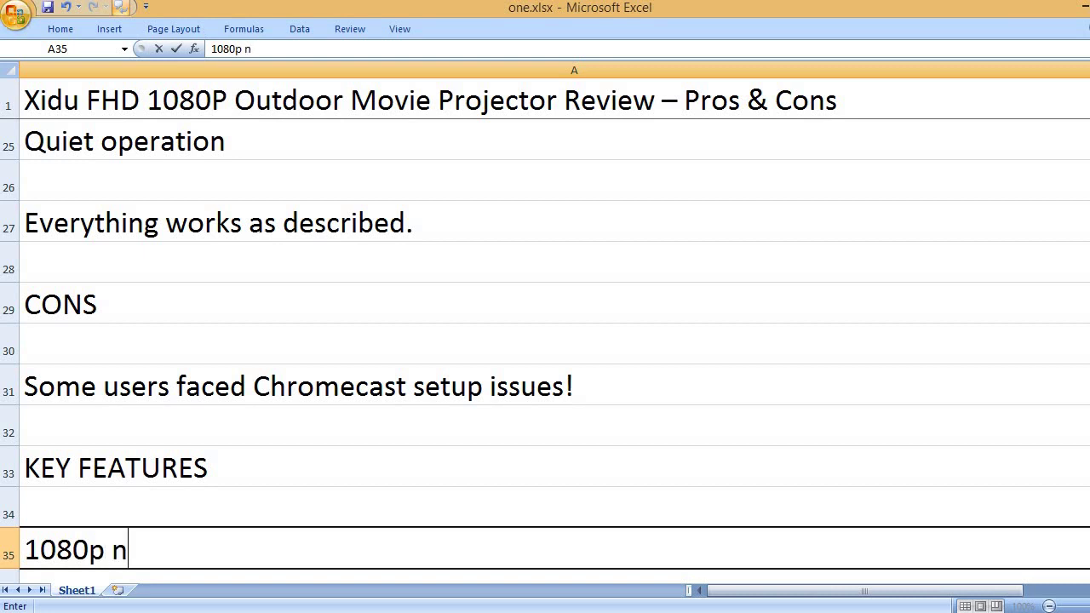
text(ative resolu)
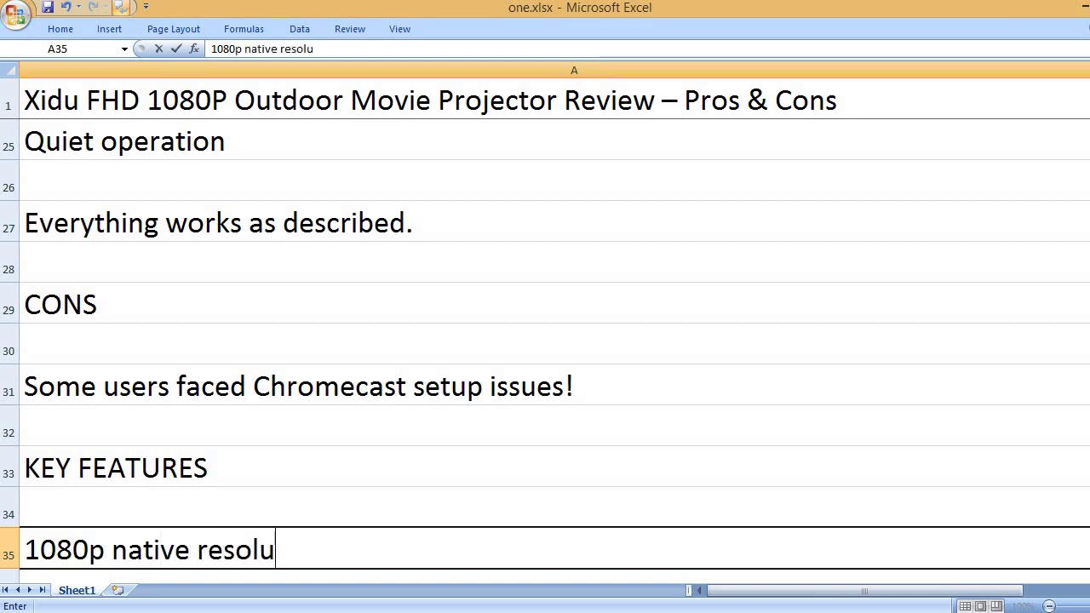
text(tion)
key(Return)
key(Return)
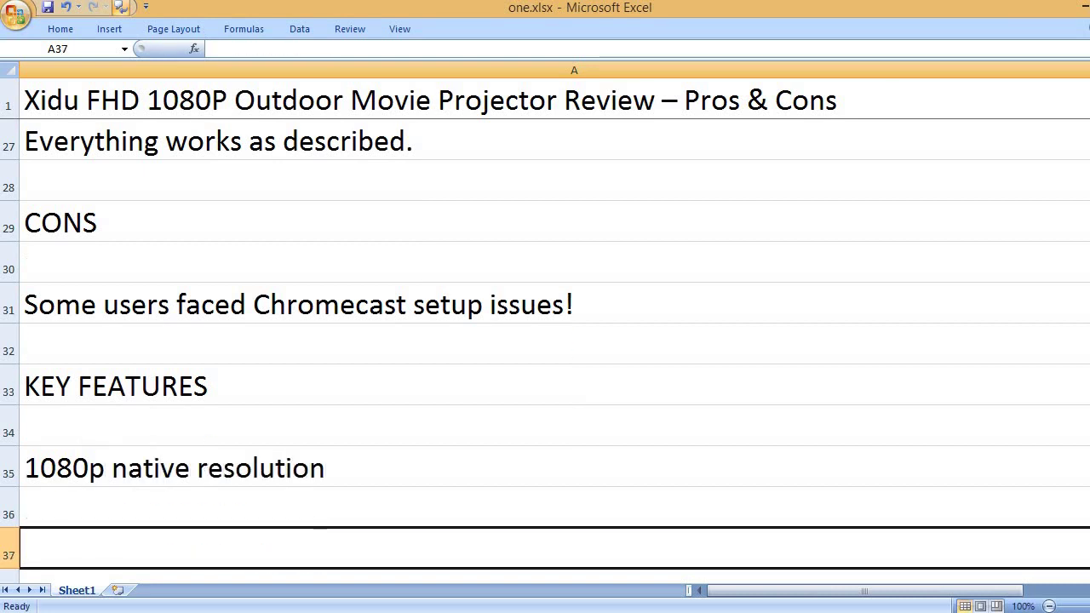
Add '4k support resolution', '1200 ANSI brightness' and the Wi-Fi 6 / Bluetooth 5.3 feature
text(4k support)
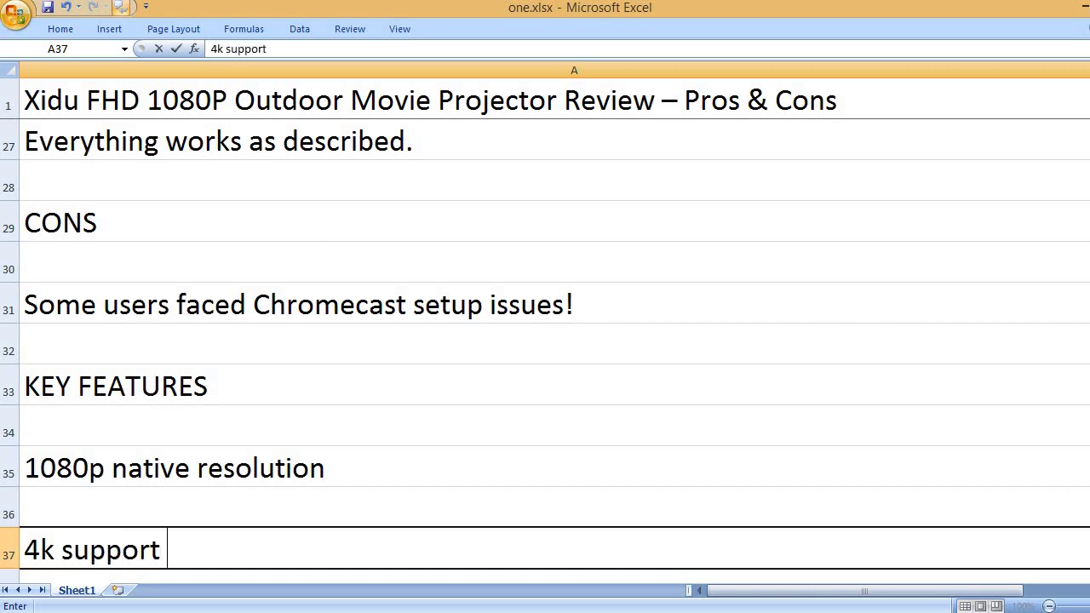
text( resolution)
key(Return)
key(Return)
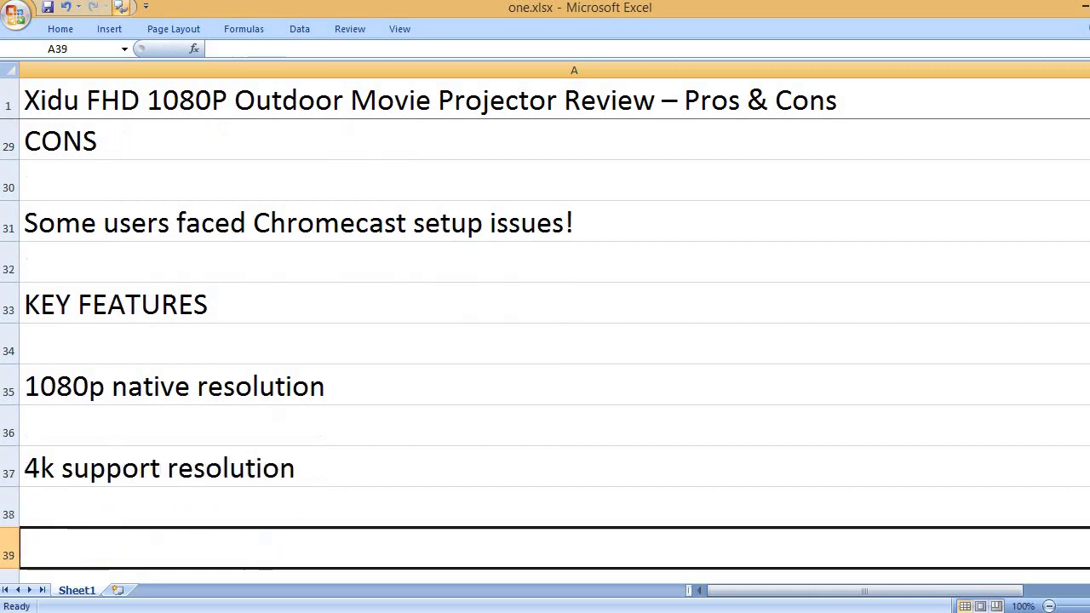
text(1200)
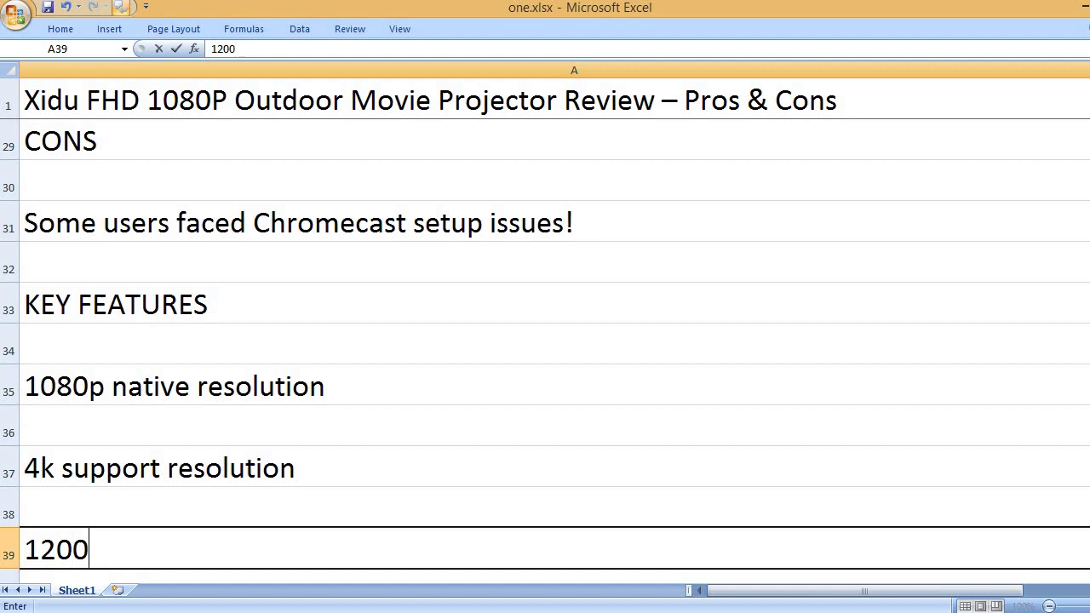
text( ANS)
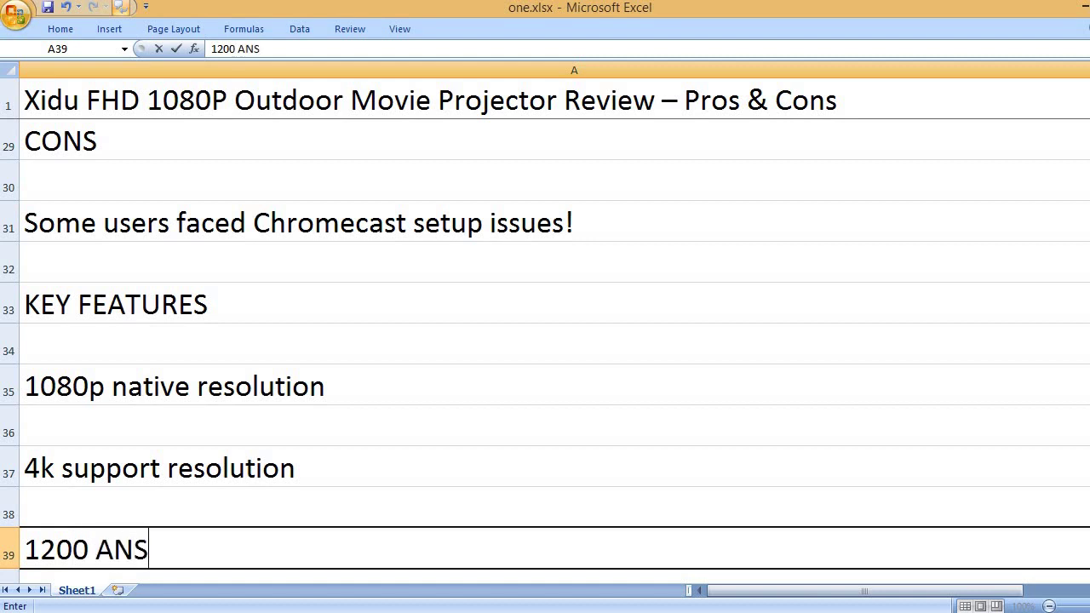
text(I brightne)
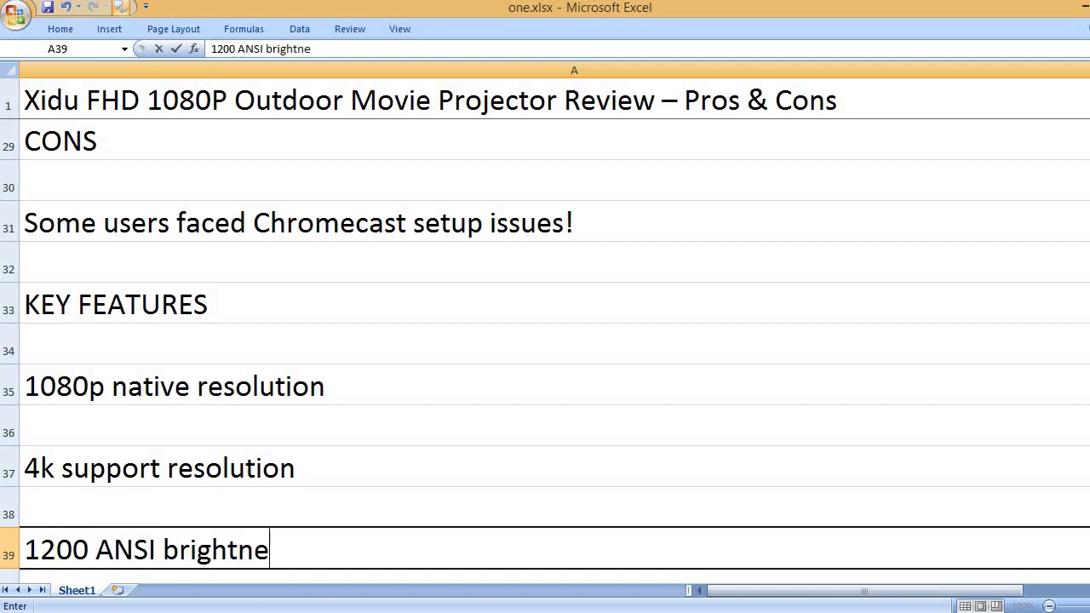
text(ss)
key(Return)
key(Return)
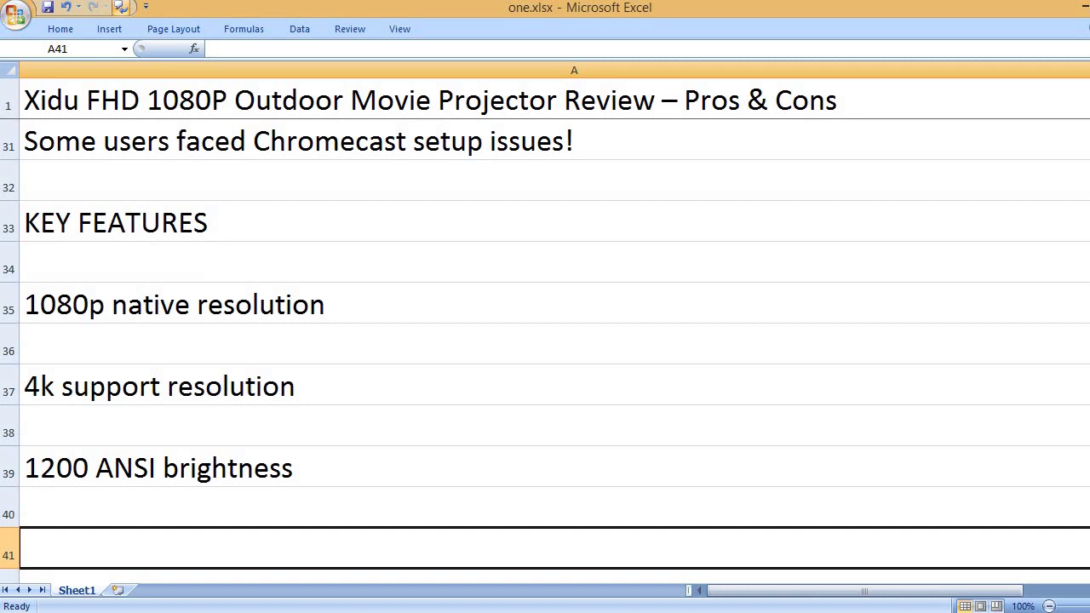
text(Wi-Fi)
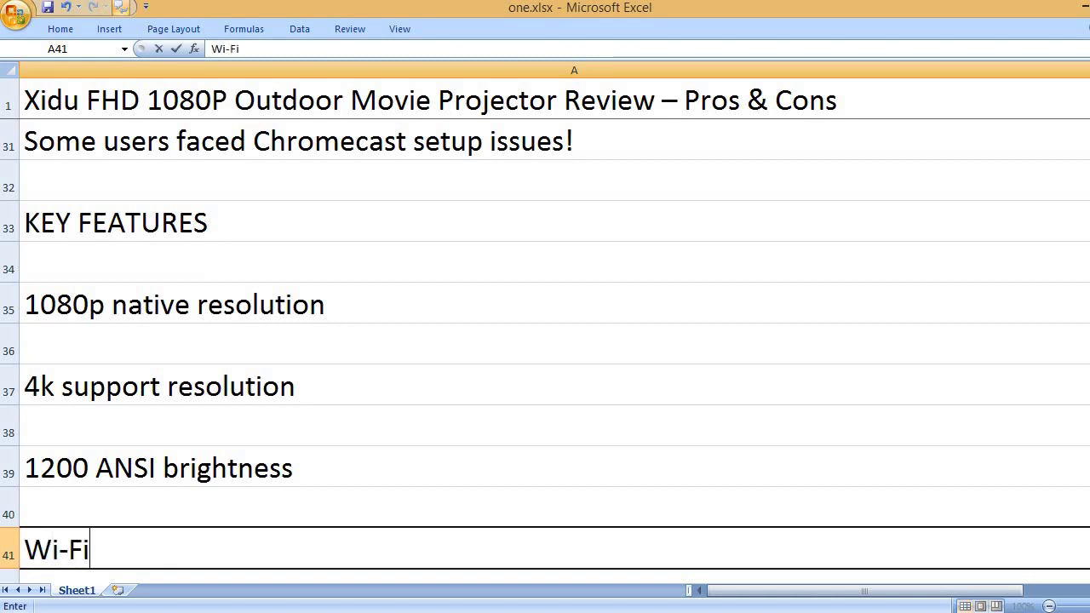
text( 6)
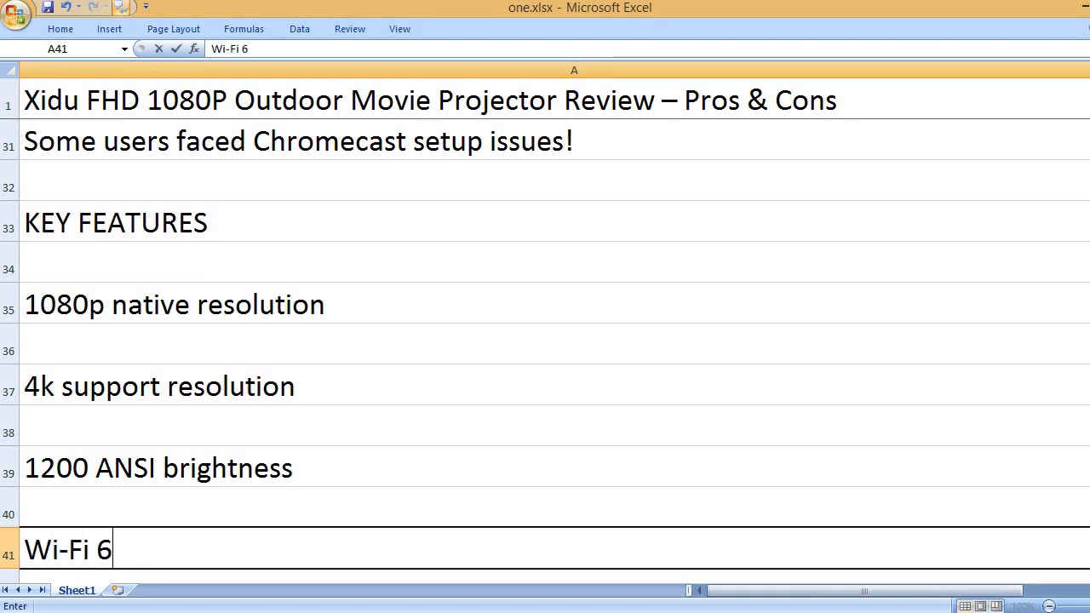
text( and B)
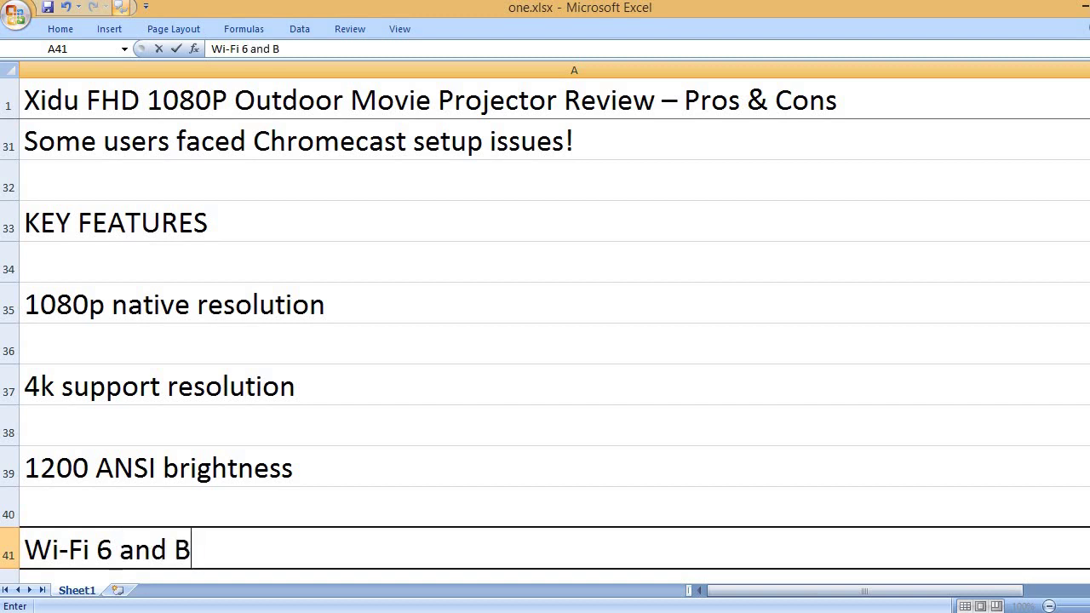
text(i-Direc)
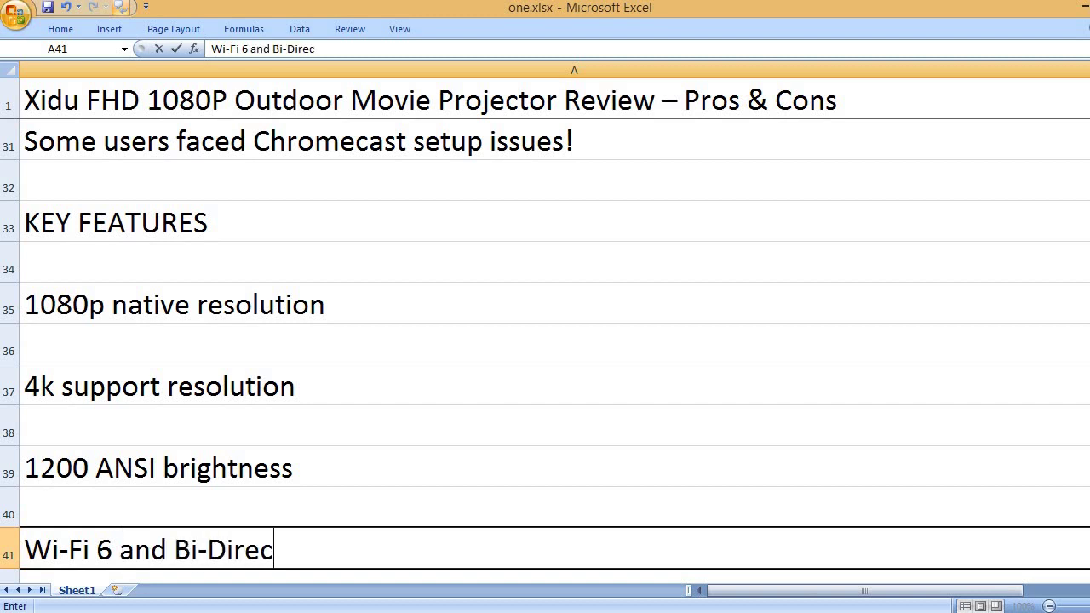
text(tionaBlueti)
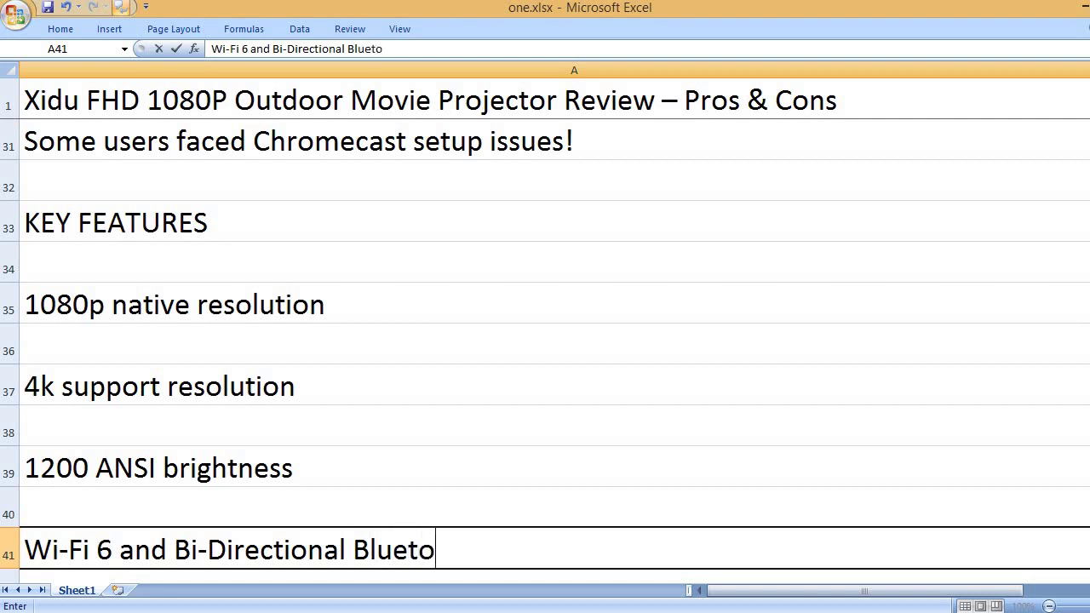
text(oth 5.)
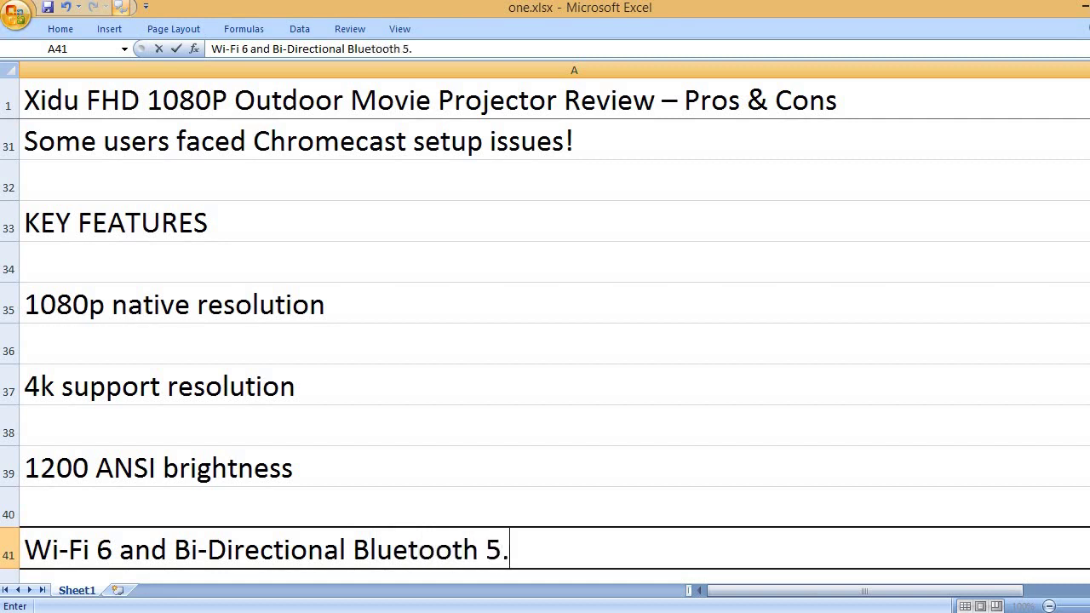
text(3)
key(Return)
key(Return)
Add 'HDMI, USB, AV and 3.5mm audio ports' and '4D, 4P keystone correction' features
text(HD)
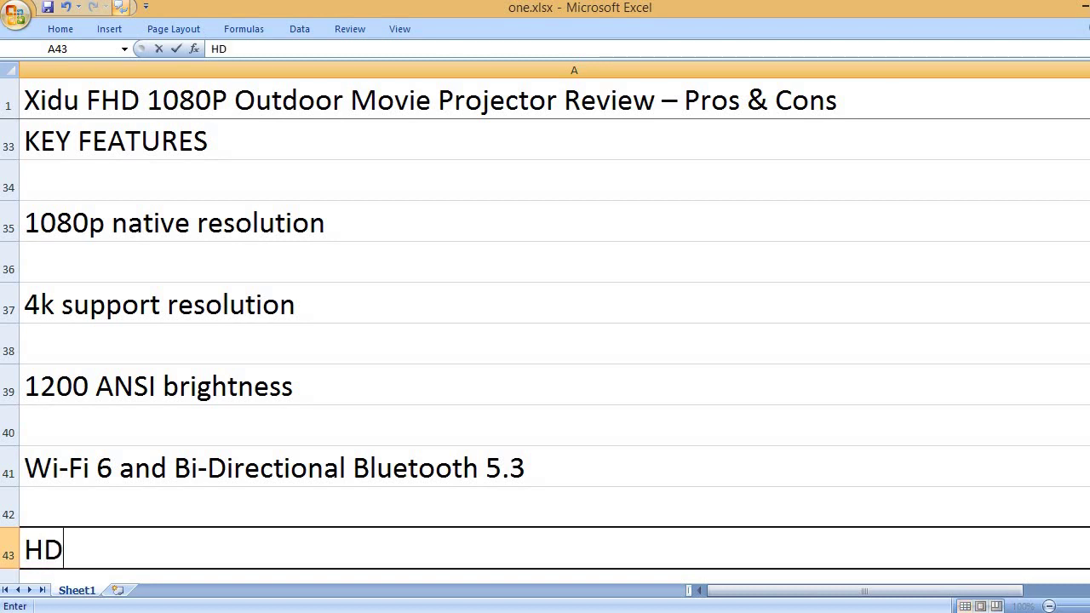
text(MI, USB, AV a)
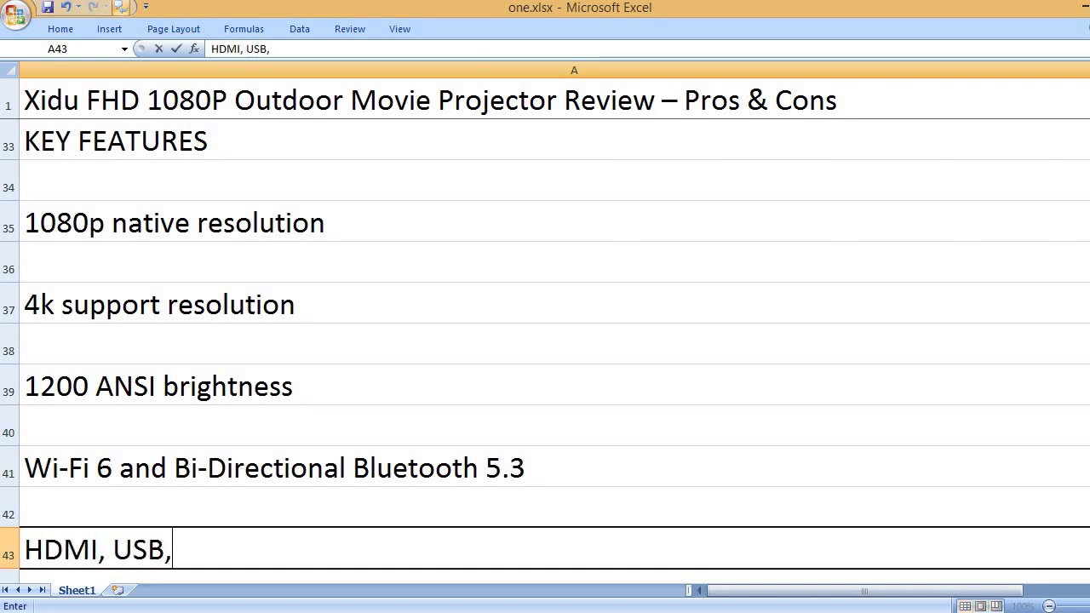
text(nd 3)
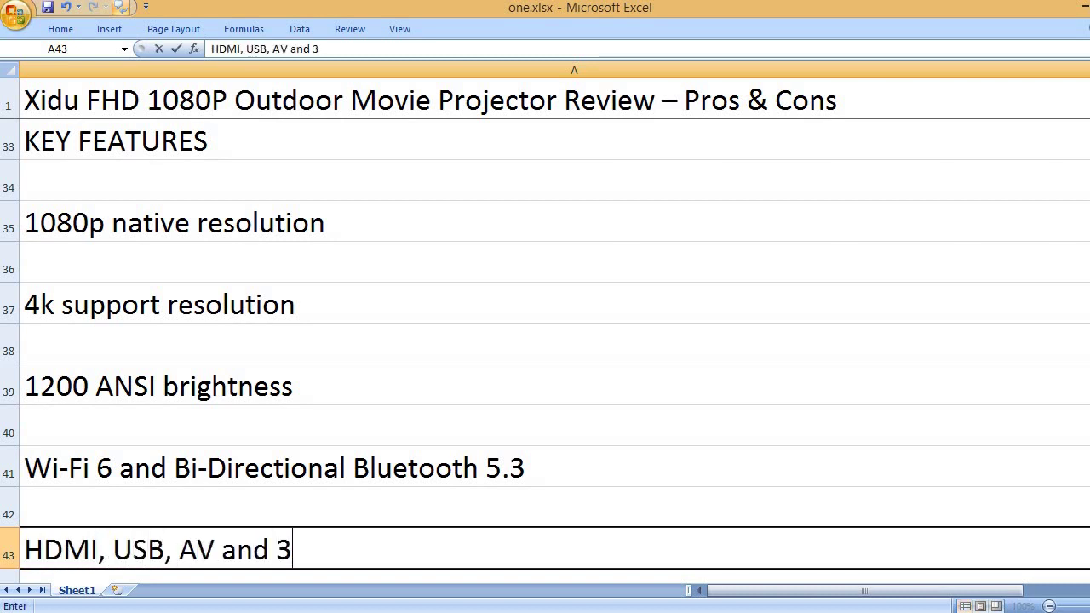
text(.5mm aud)
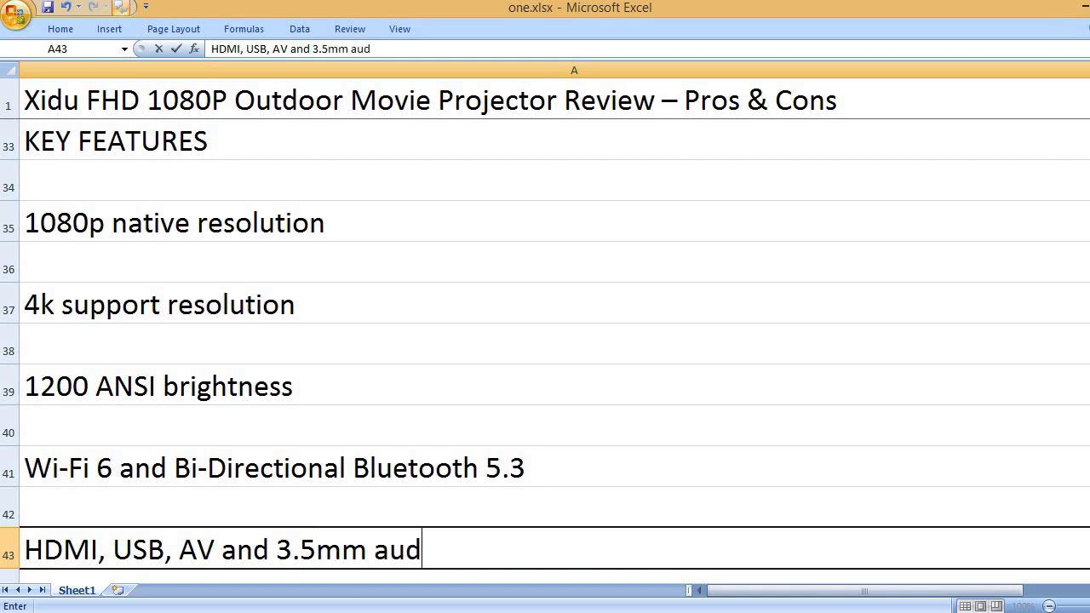
text(io ports)
key(Return)
key(Return)
text(4)
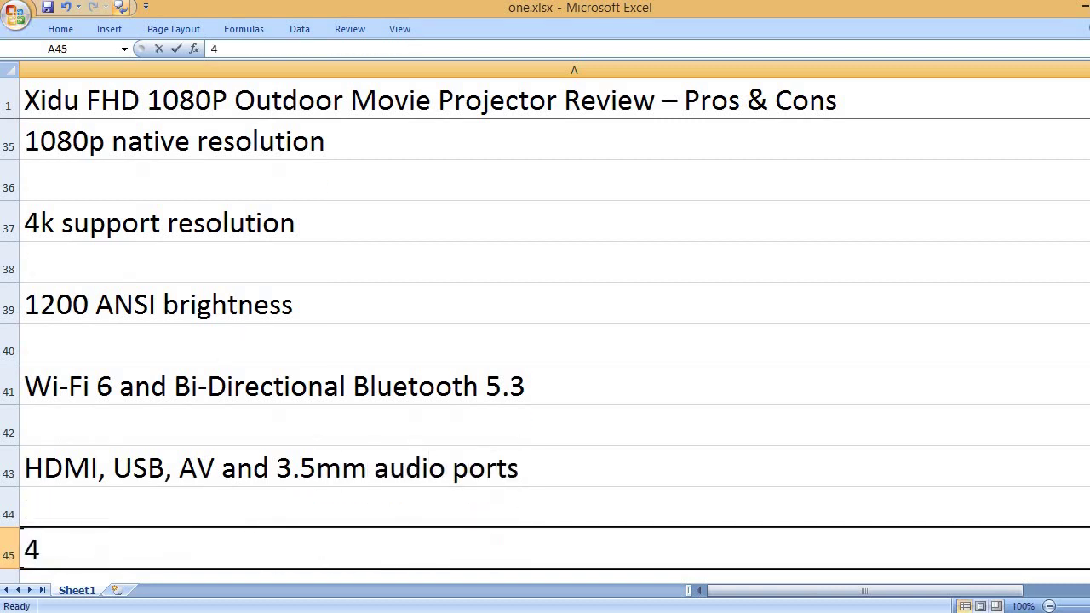
text(d)
key(BackSpace)
text(D, )
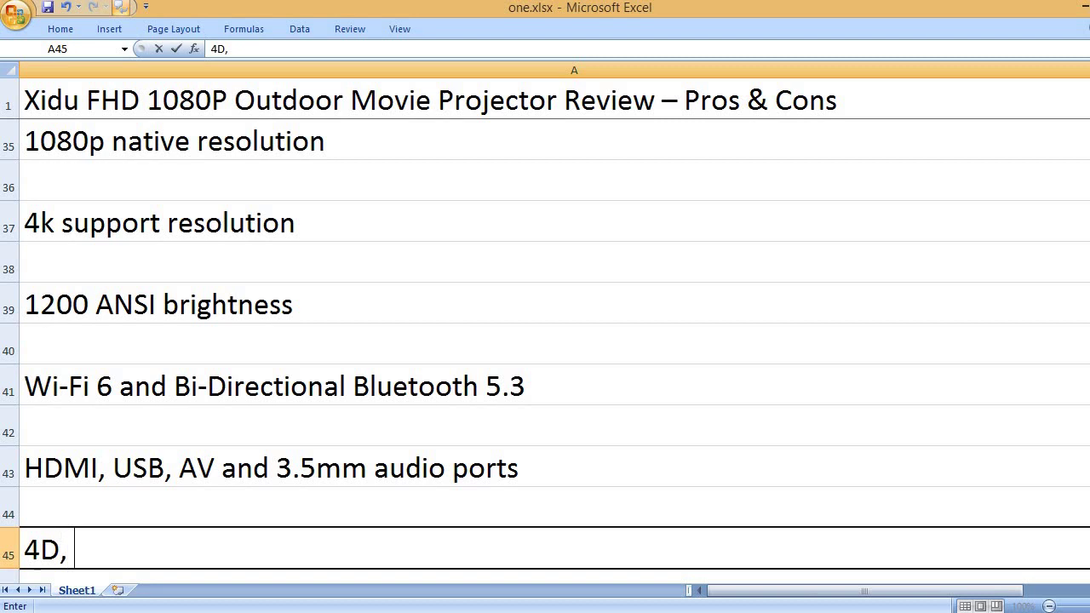
text(4P keystone co)
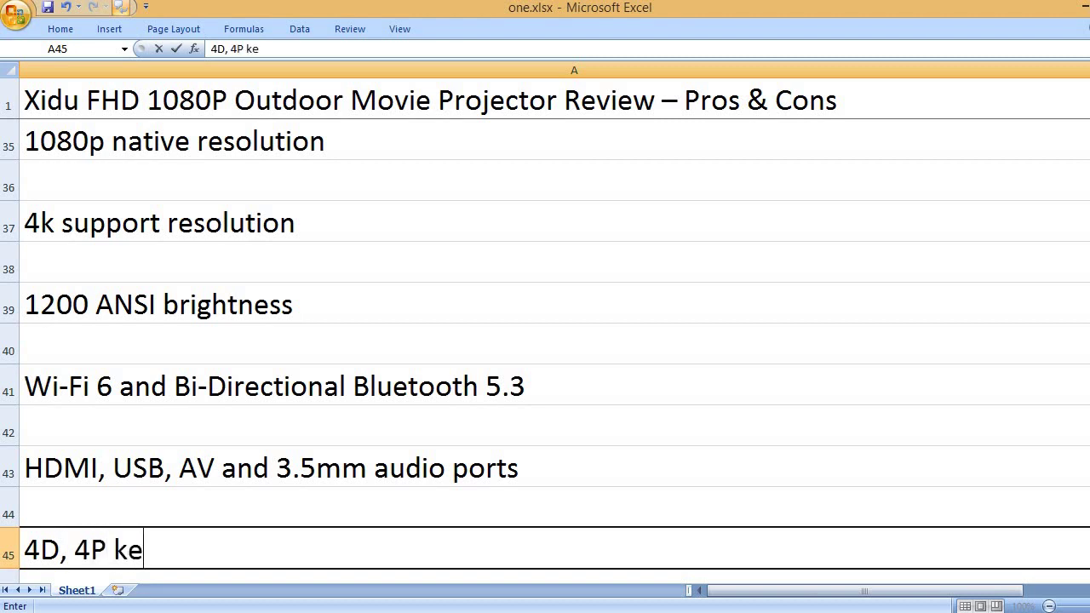
text(rre)
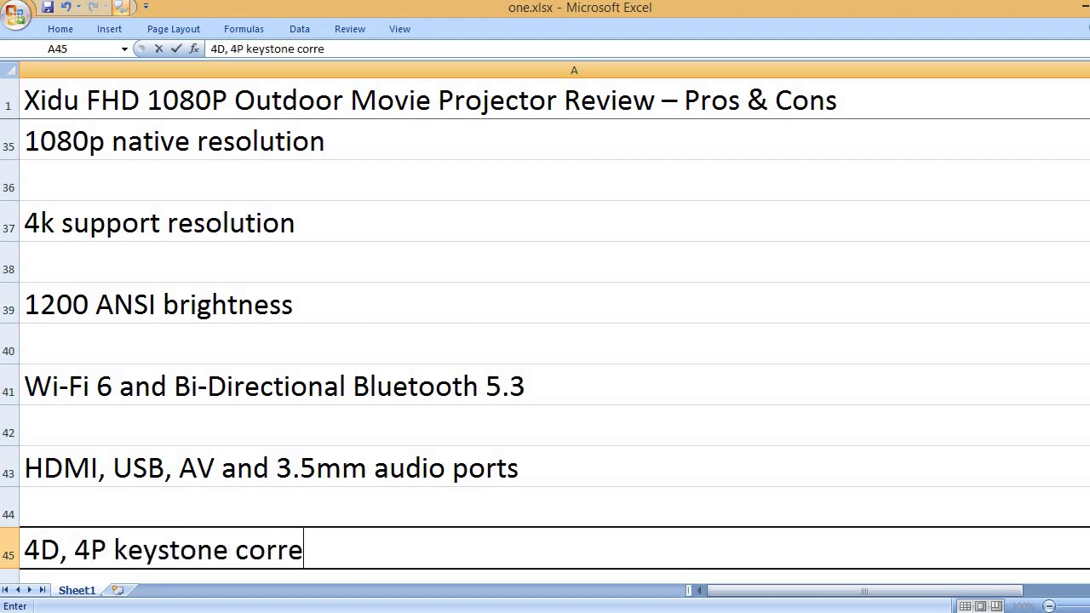
text(ction)
key(Return)
key(Return)
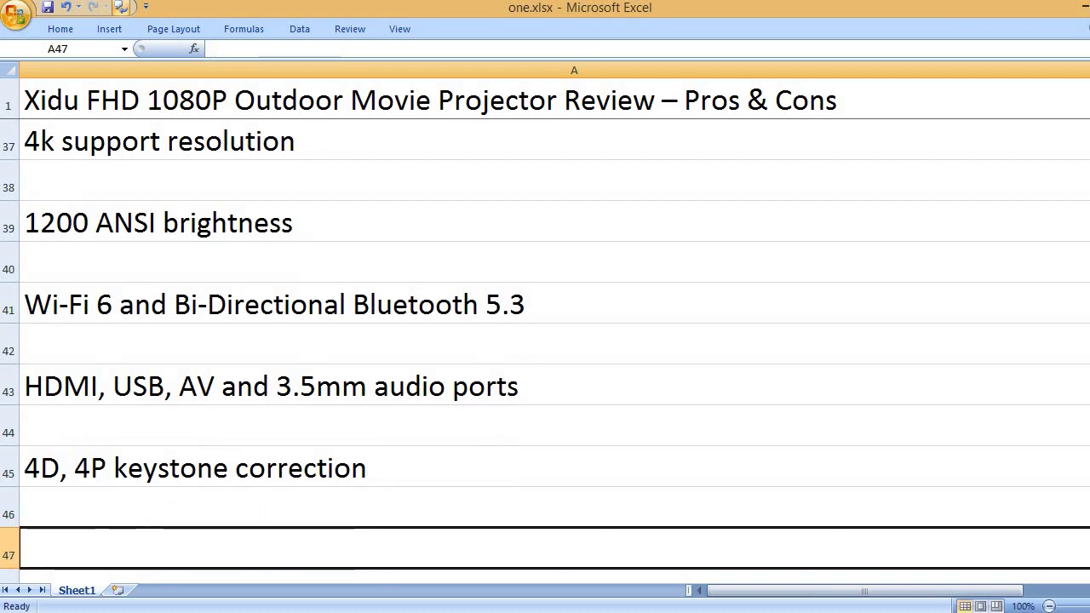
Add '25% to 100% zoom function' and 'Up to 300 inches zoom function'
text(25)
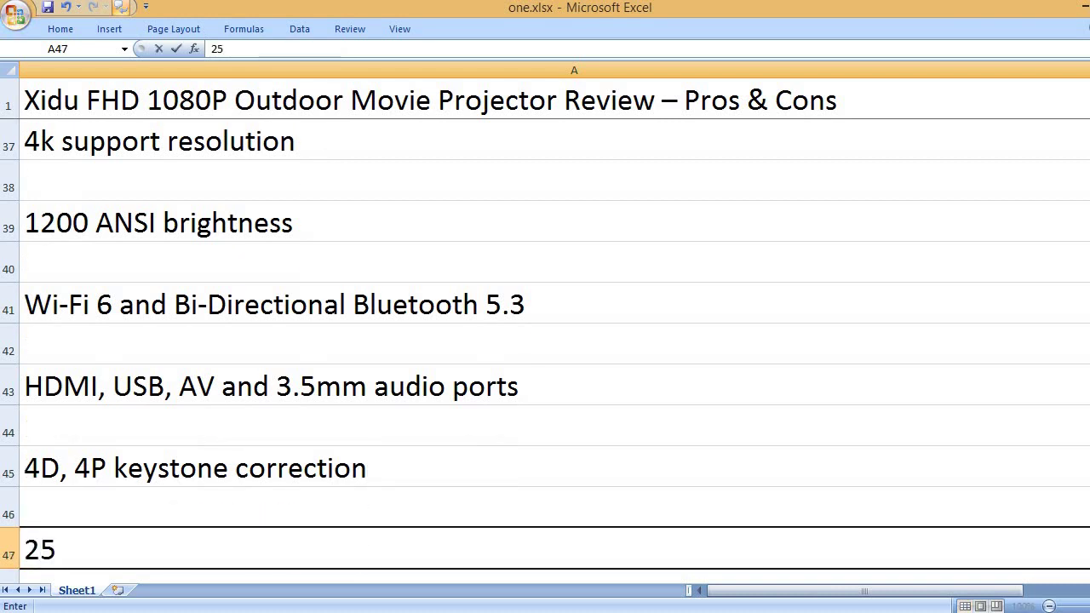
text(% to 100% z)
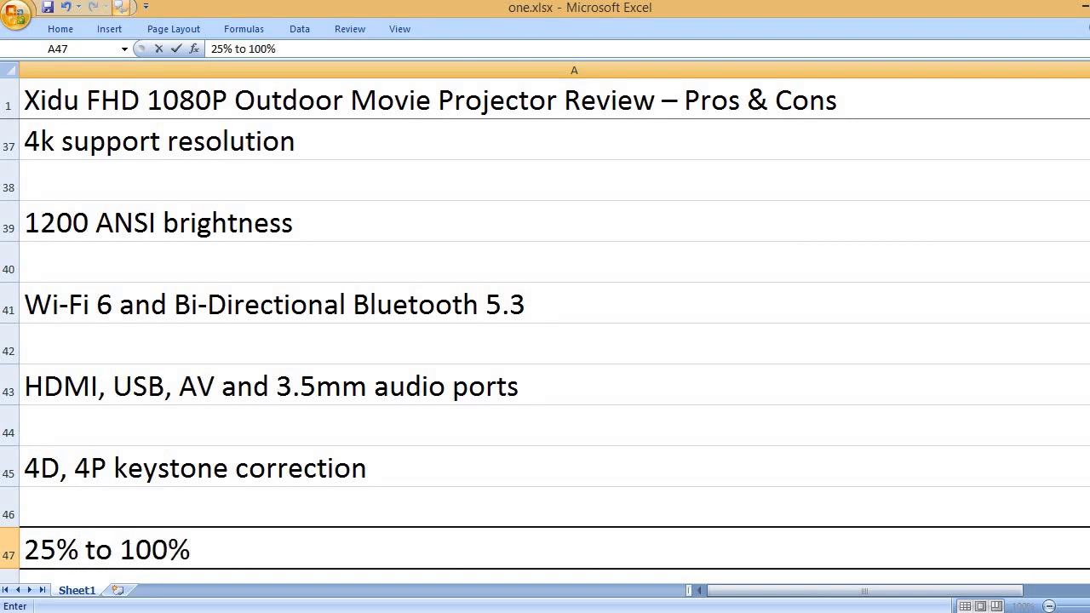
text(oom function)
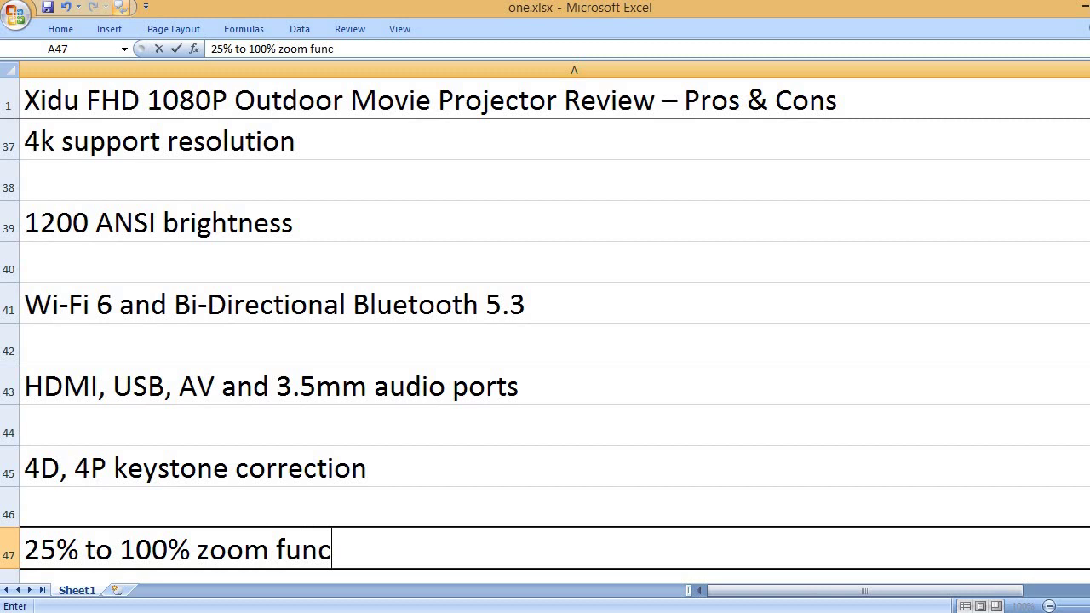
key(Return)
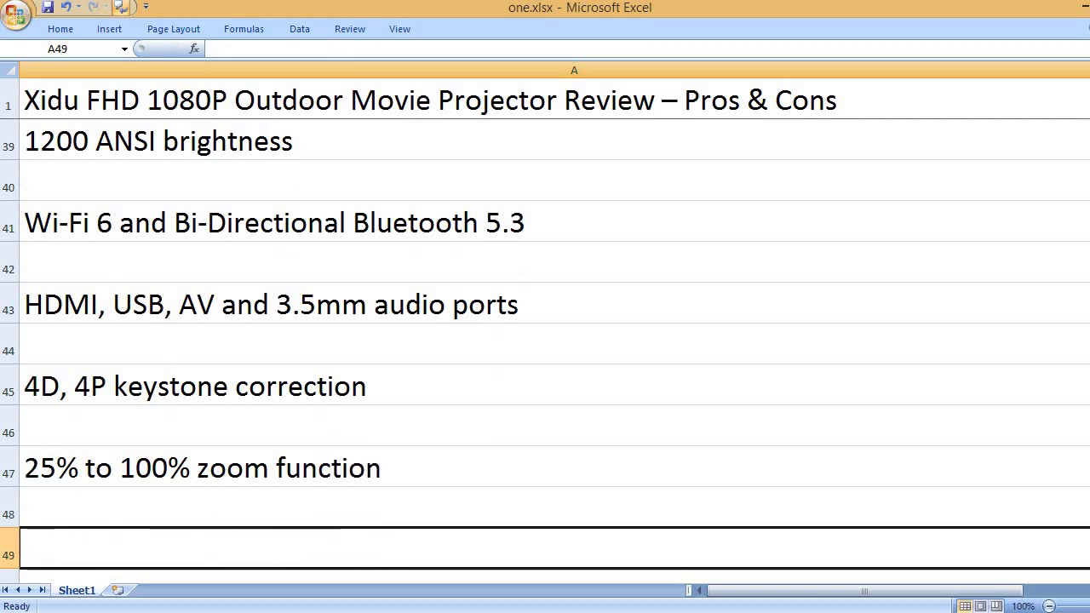
key(Return)
text(Up to )
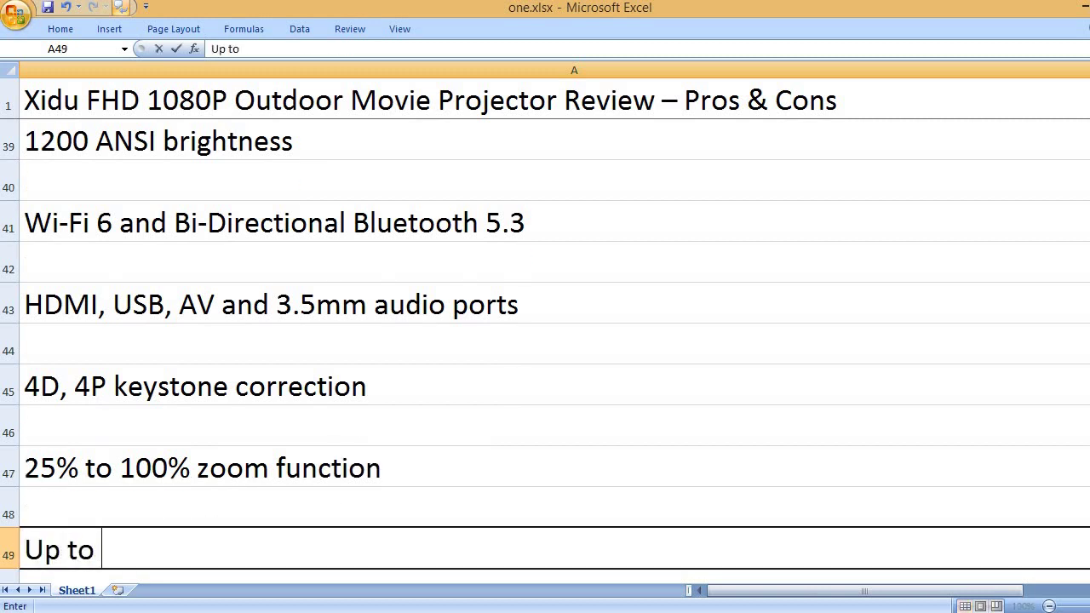
text(300 i)
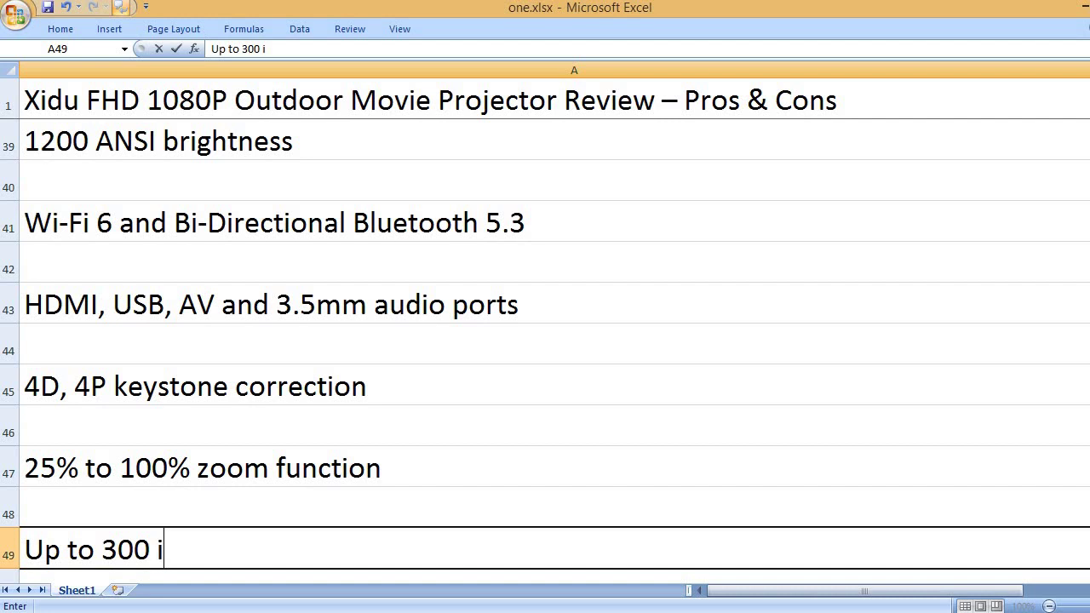
text(nches zoom )
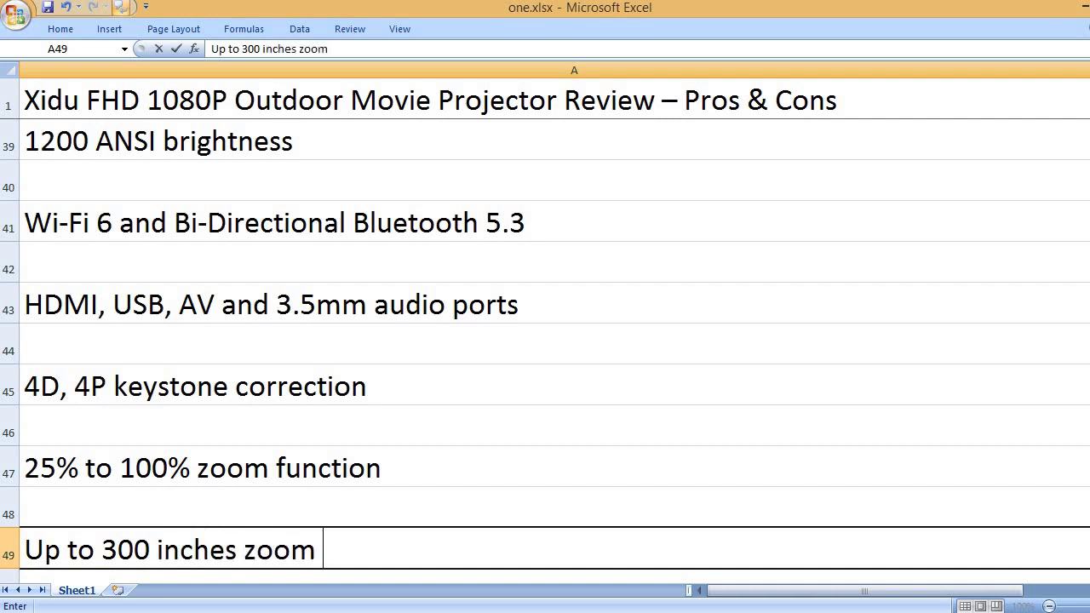
text(function)
key(Return)
key(Return)
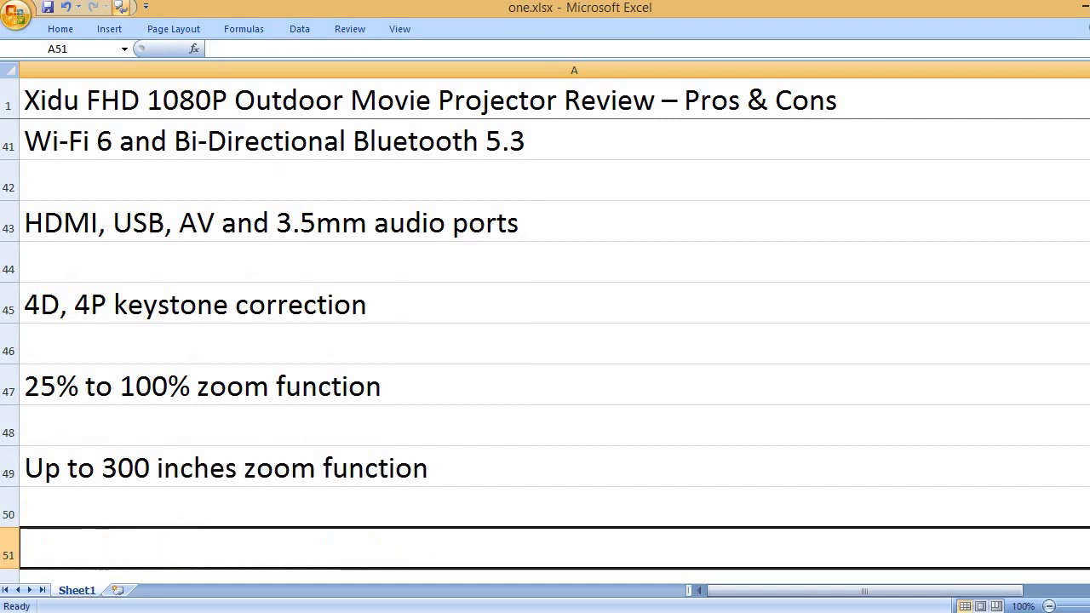
Correct the 300-inch entry in A49 to 'Up to 300 inches image size'
text(Up to)
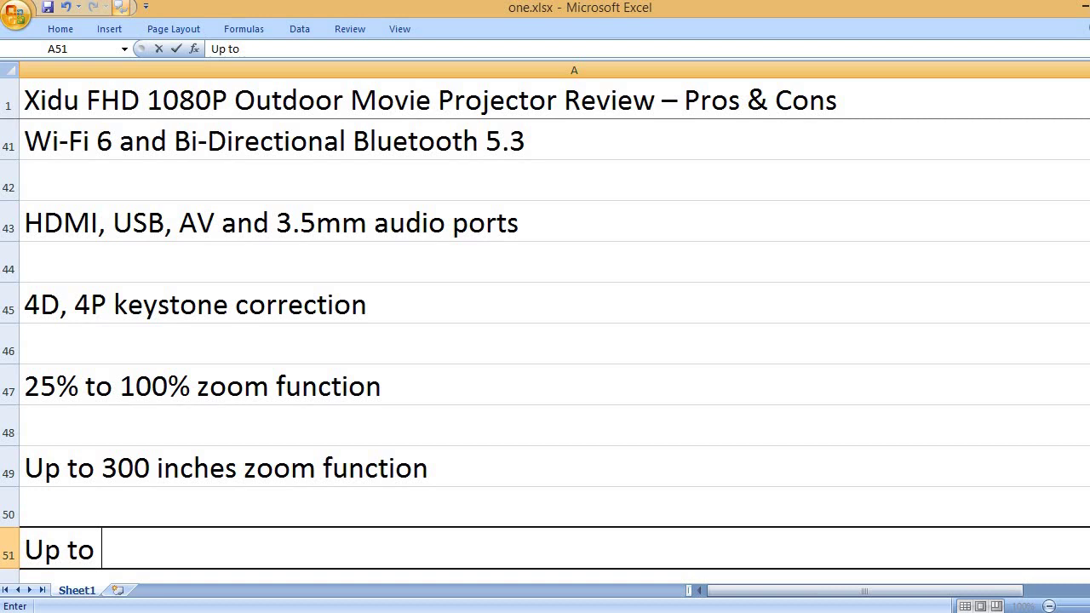
key(BackSpace)
key(BackSpace)
key(BackSpace)
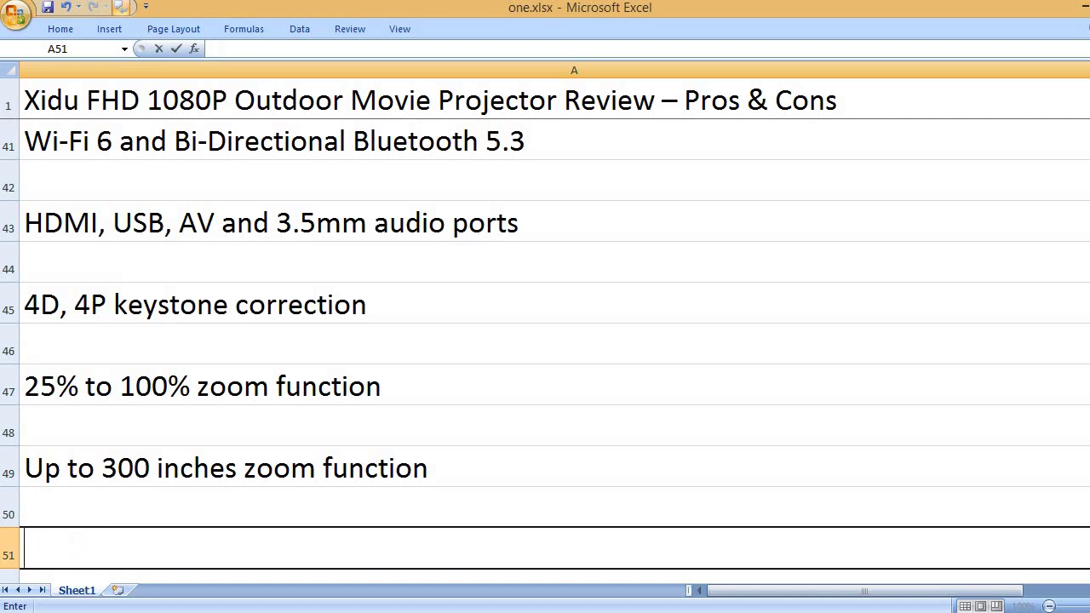
key(Return)
key(Up)
key(Up)
key(Up)
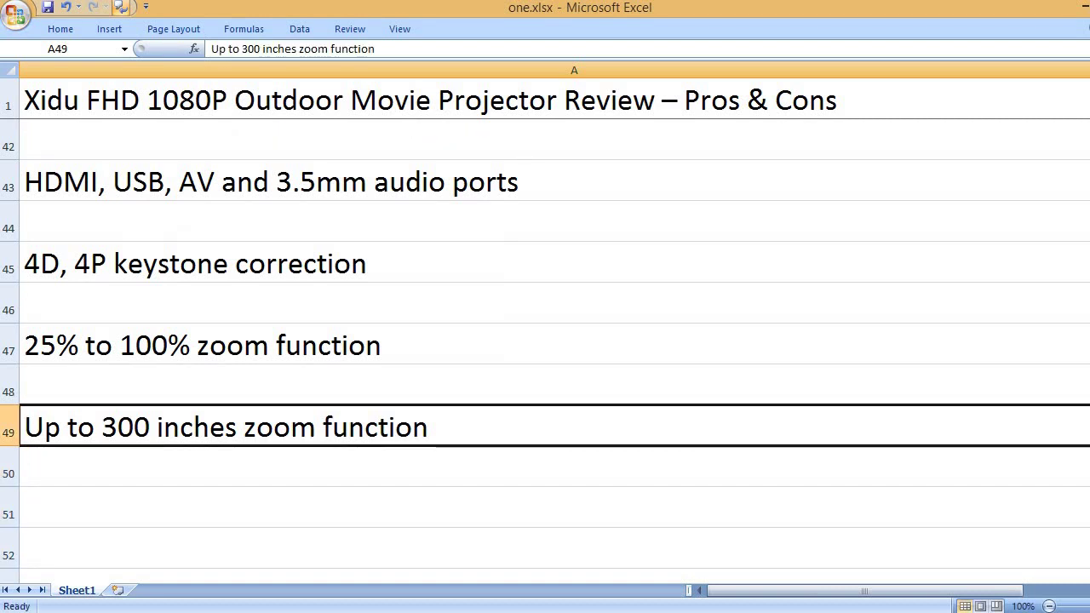
key(F2)
key(BackSpace)
key(BackSpace)
key(BackSpace)
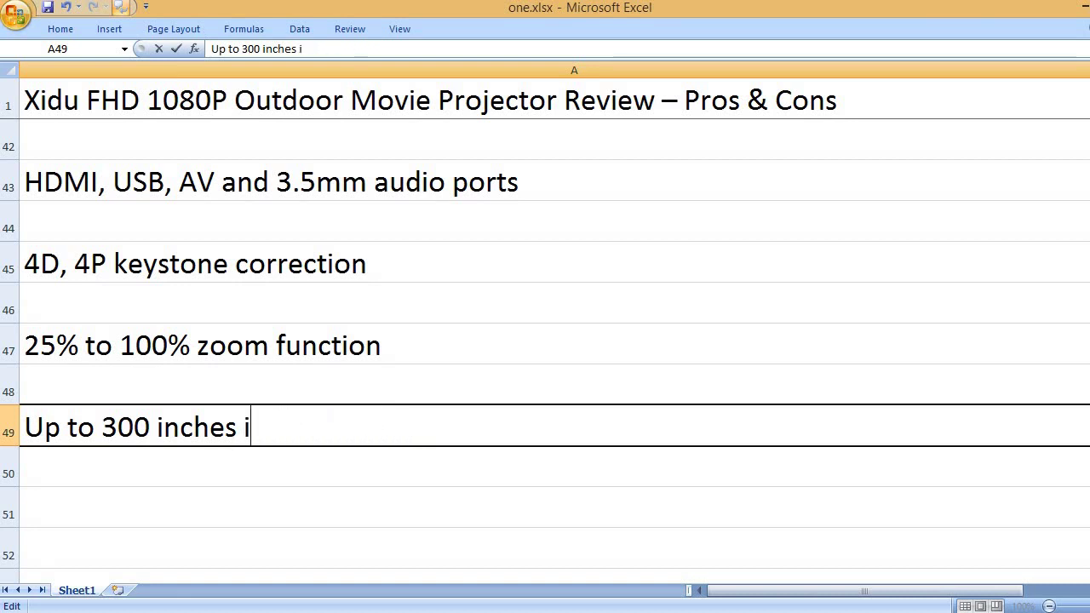
text(mage size)
key(Return)
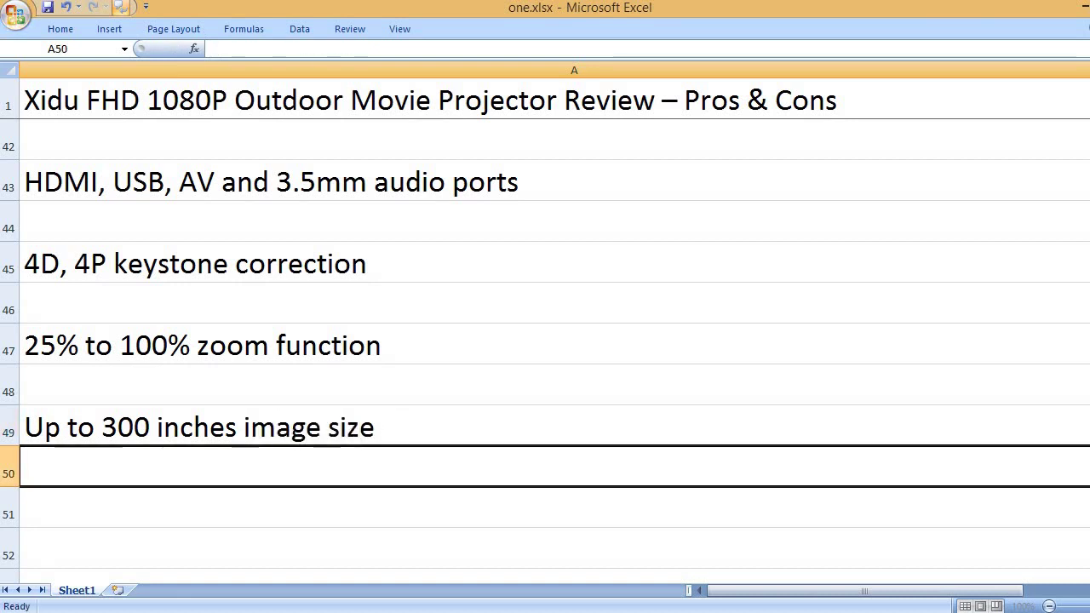
Enter 'Dust-sealed optical engine', '8.92 x 8.48 x 4.59 inches product dimensions' and '7.52 pounds weight'
click(554, 507)
text(Dus)
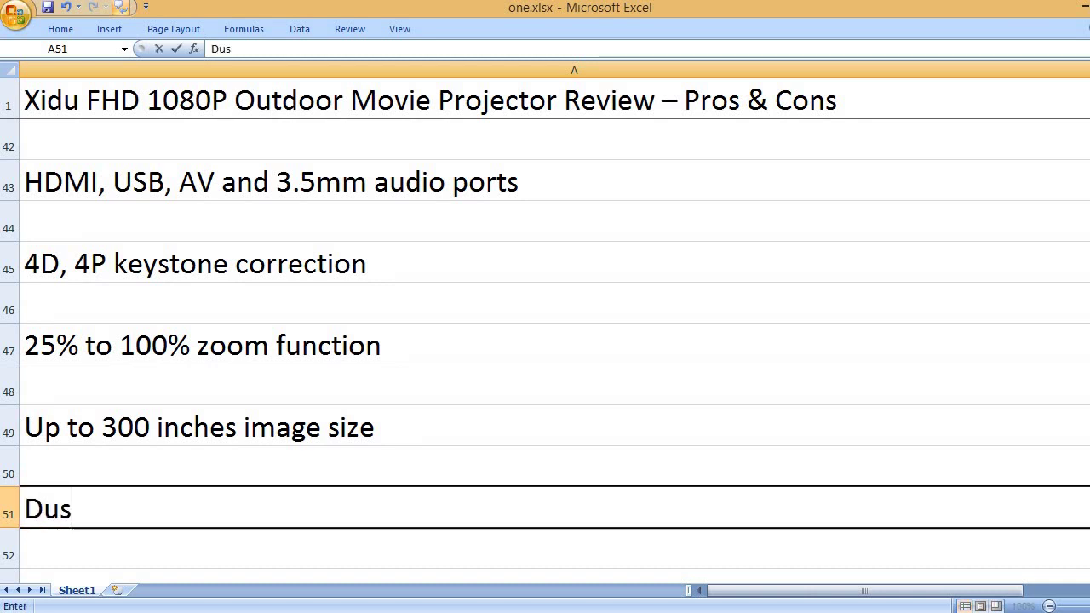
text(t-sealed )
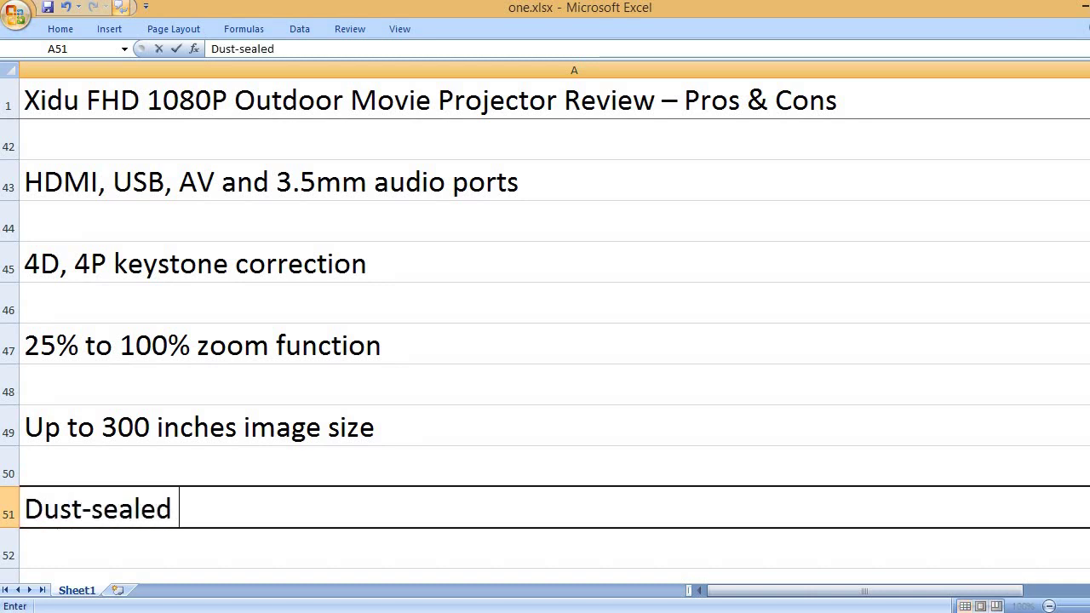
text(optical engine)
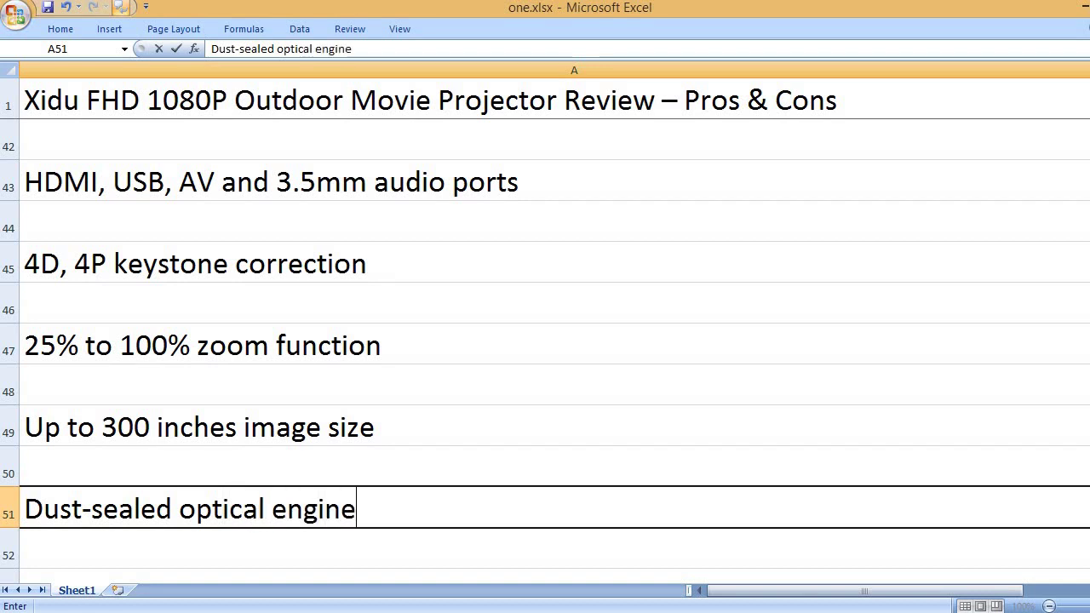
key(Return)
key(Return)
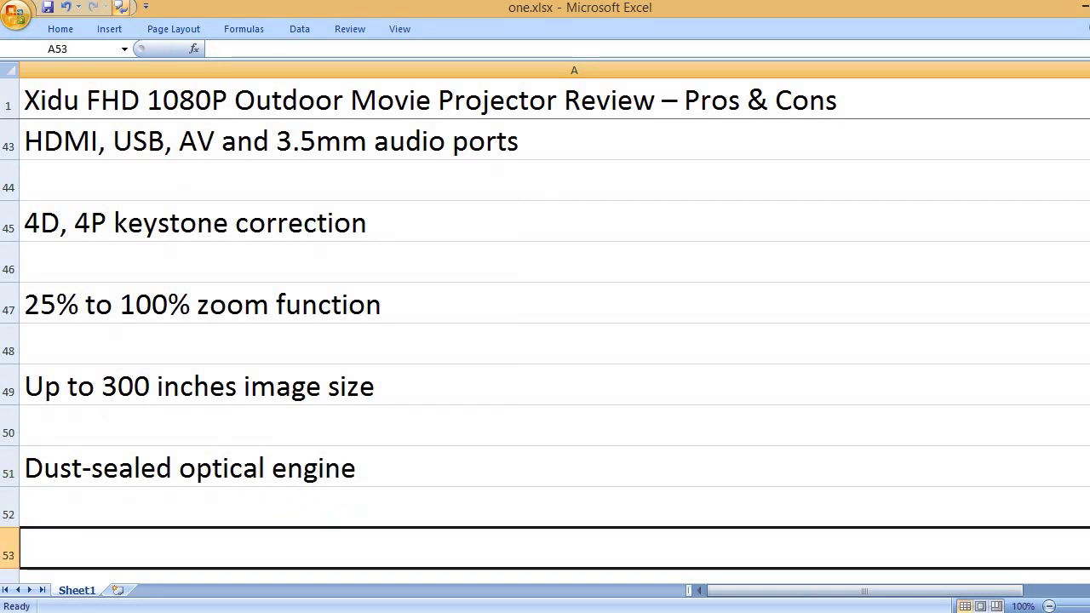
text(8.92 x .)
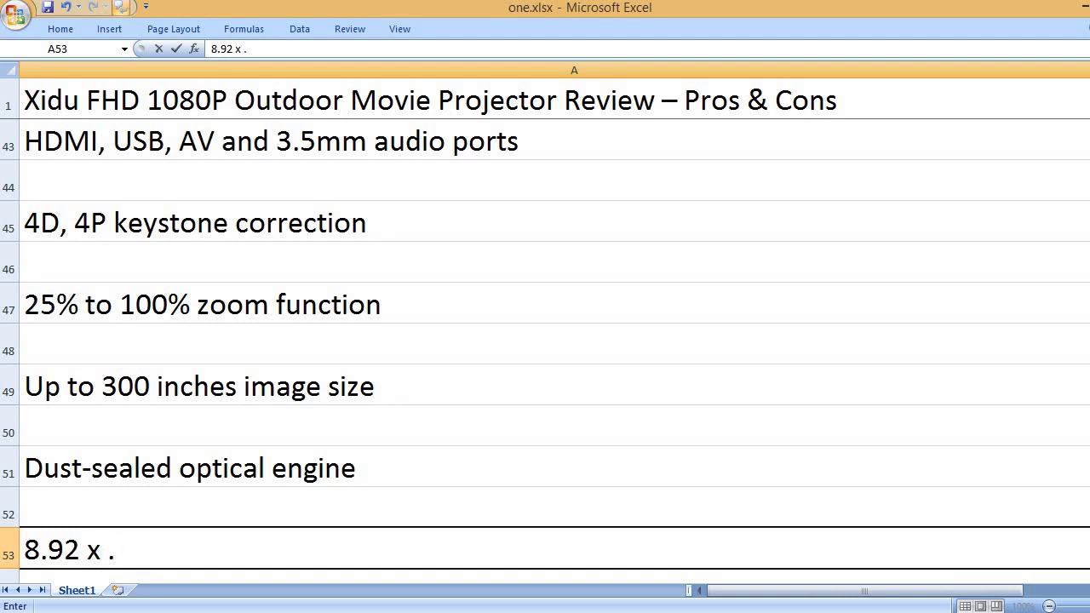
key(BackSpace)
text(8.)
text(48 x)
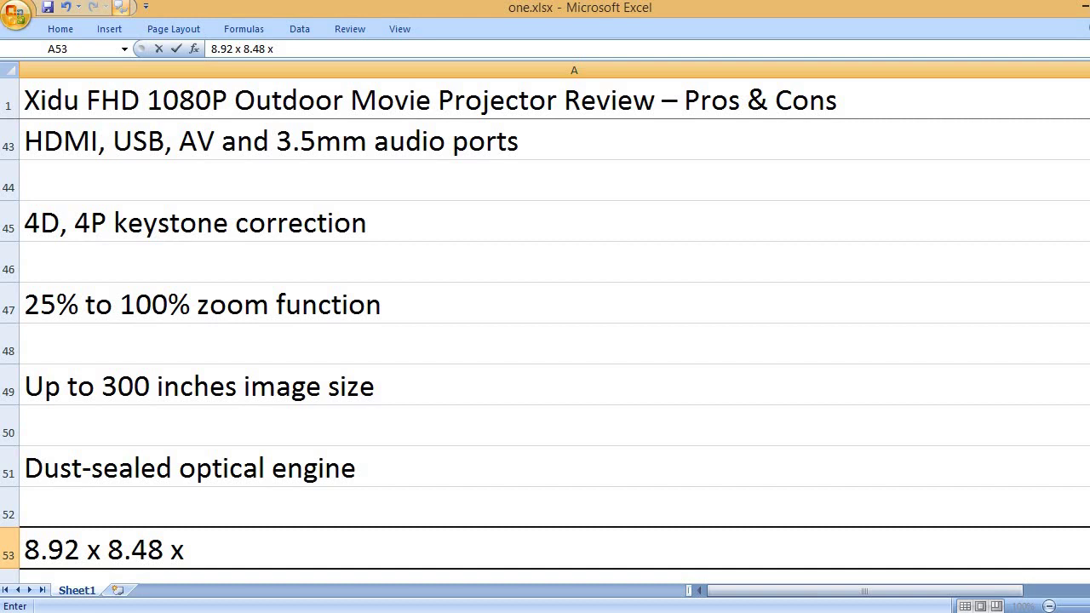
text( 4.59 i)
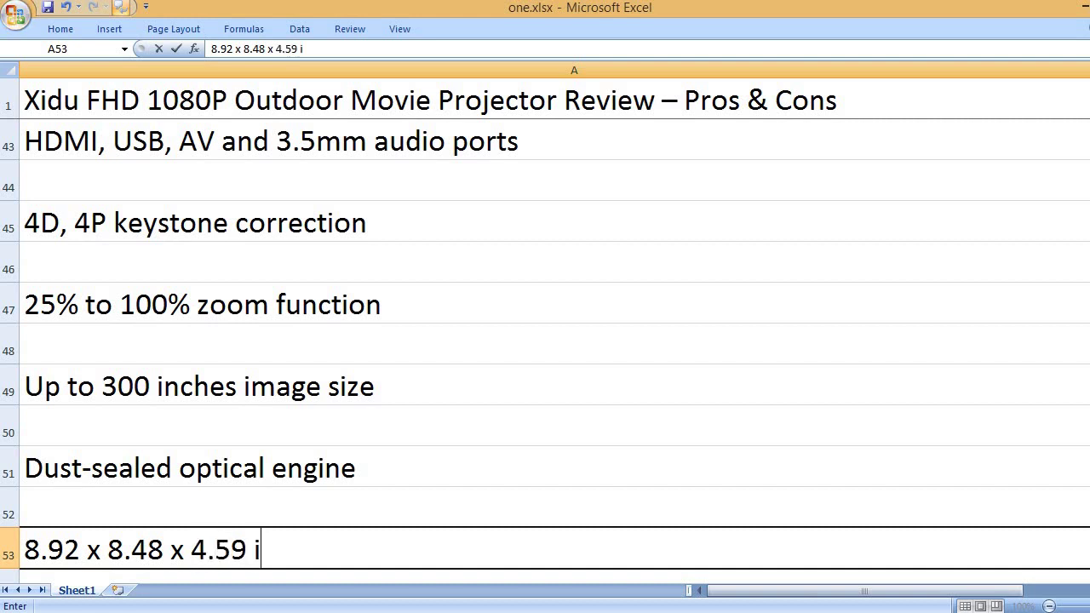
text(nches product )
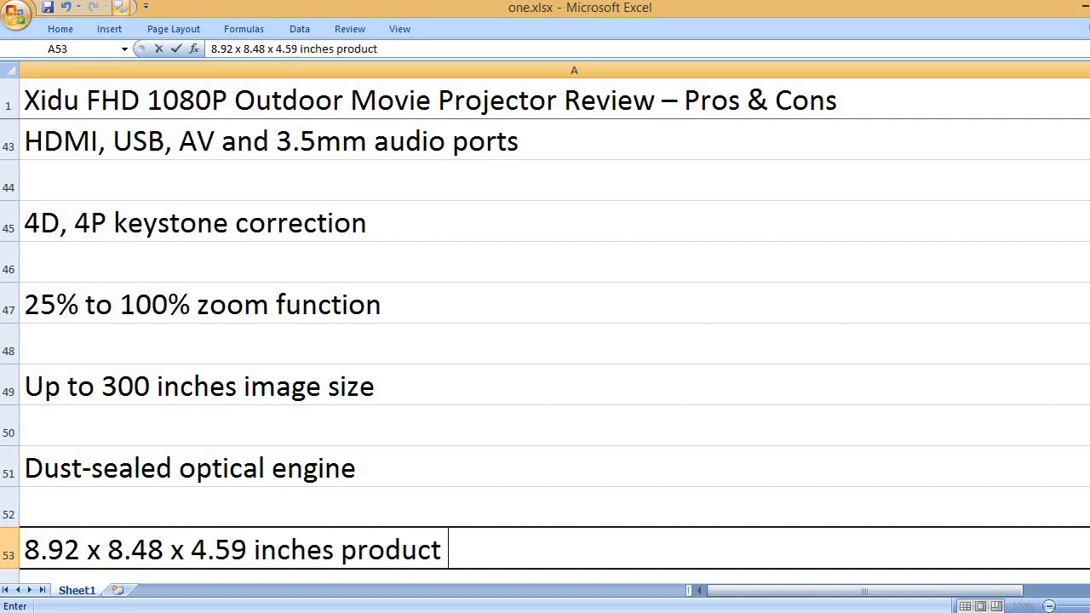
text(dimensions)
key(Return)
key(Return)
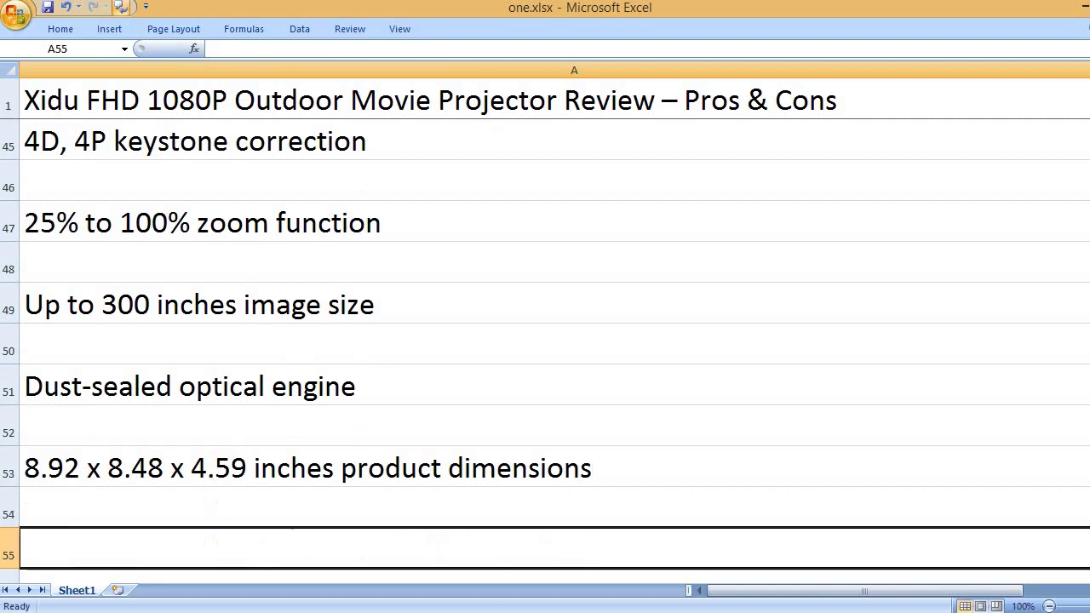
text(7.52)
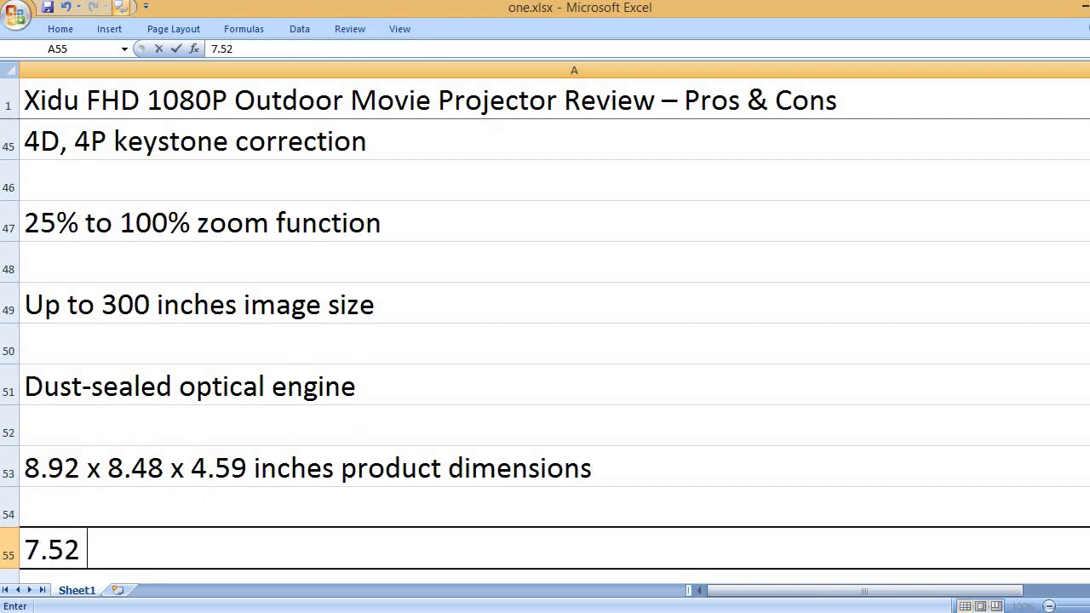
text( pounds weight)
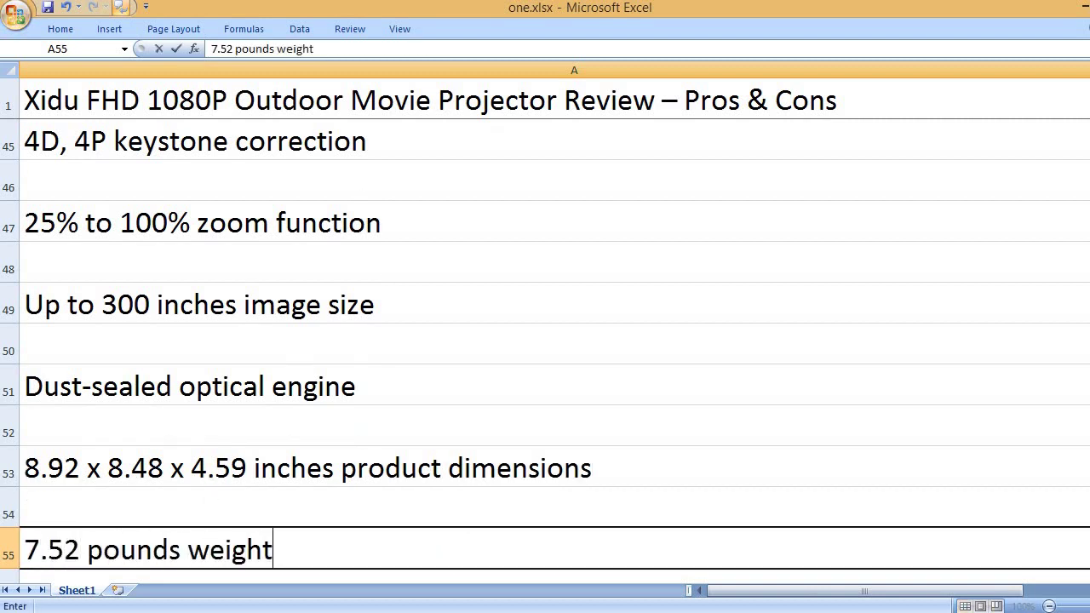
key(Return)
key(Return)
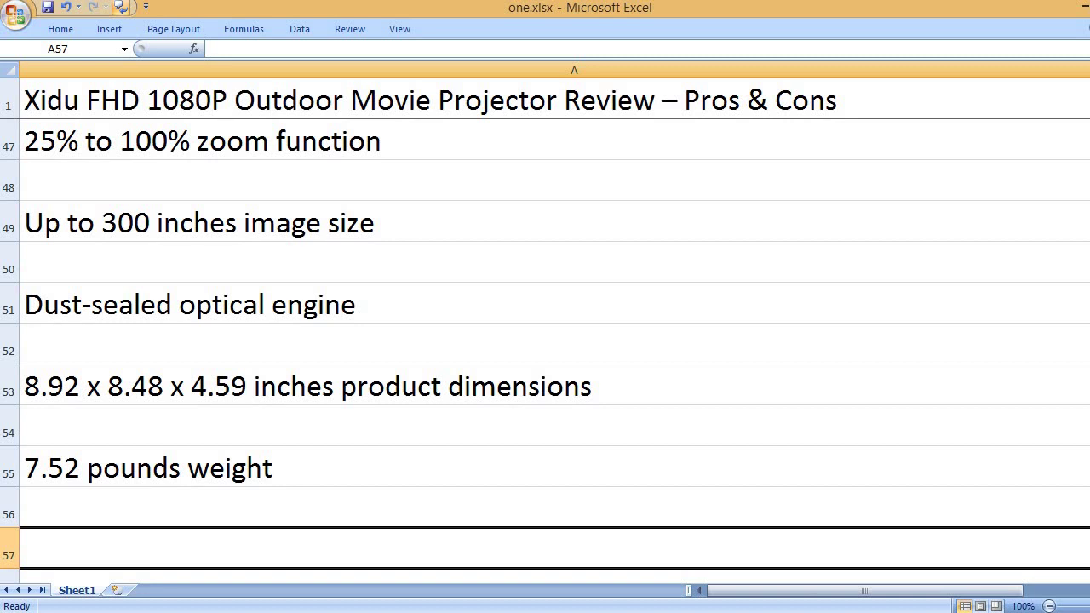
Type 'Xidu brand name' in A57 and 'PhilBeam S1 Pro model number' in A59
text(Xidu brand name)
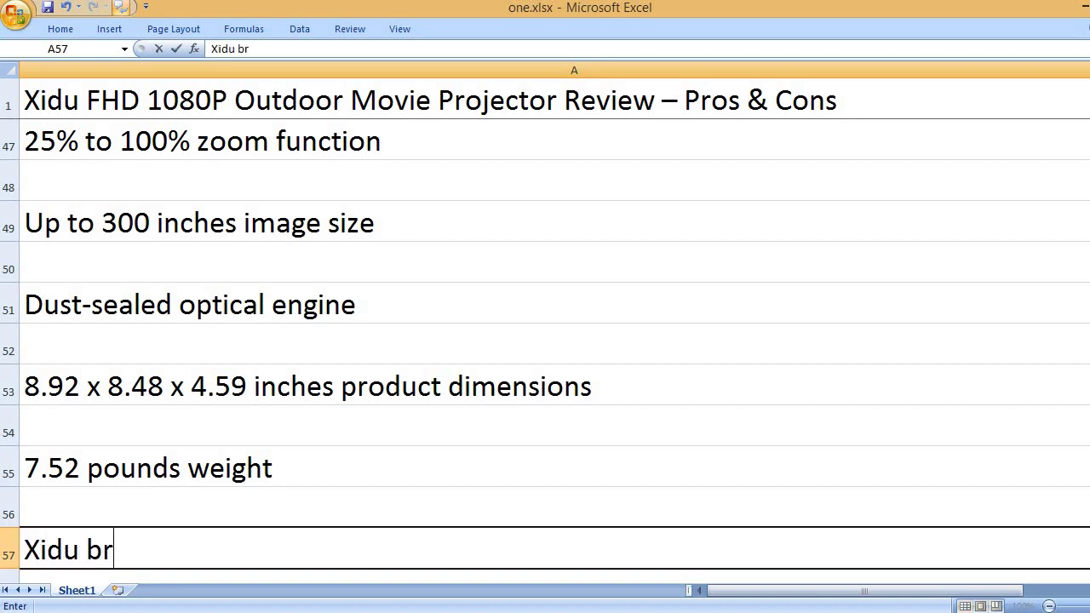
key(Return)
key(Return)
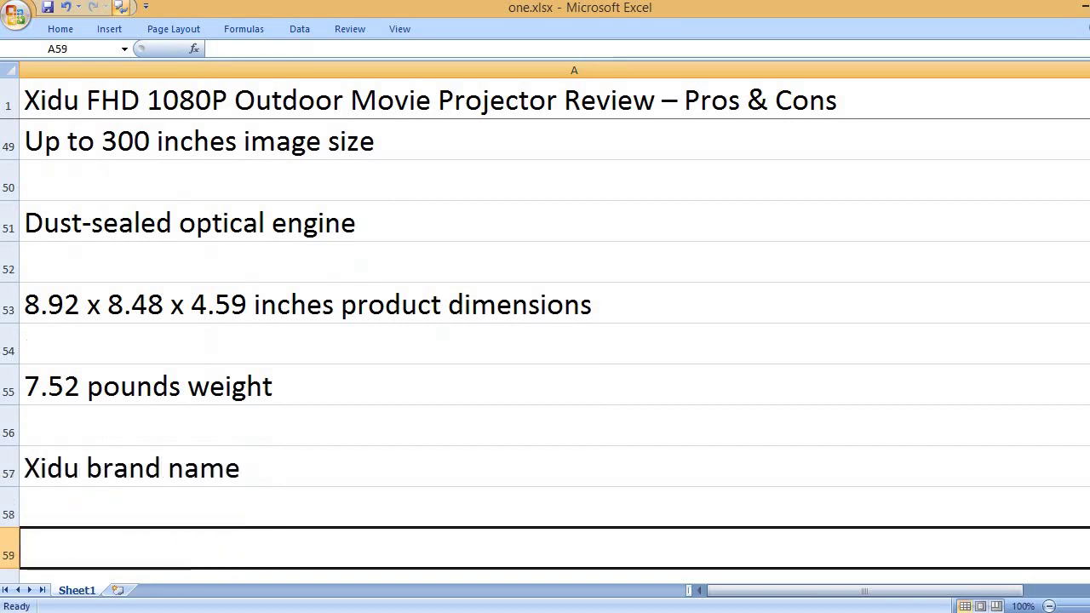
text(Phil)
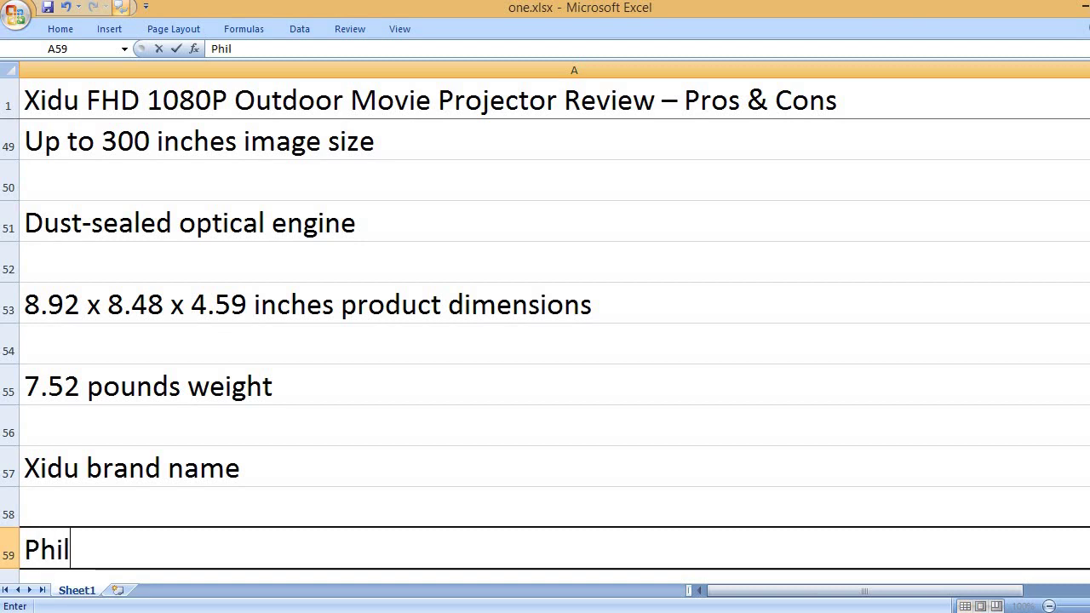
text(b)
key(BackSpace)
text(Beam S1)
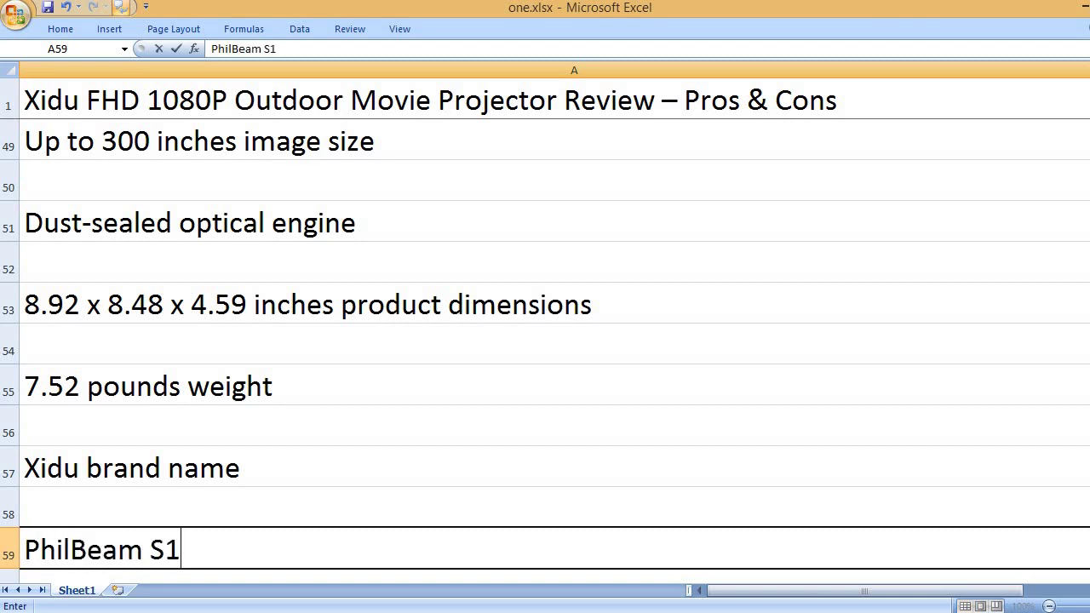
text( Pro model nu)
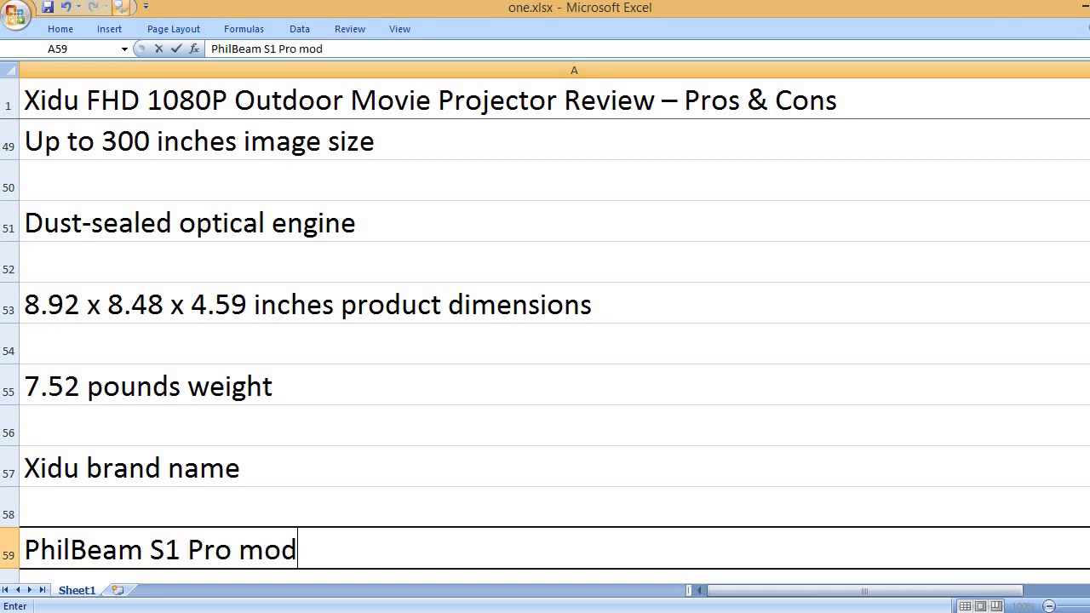
text(mber)
key(Return)
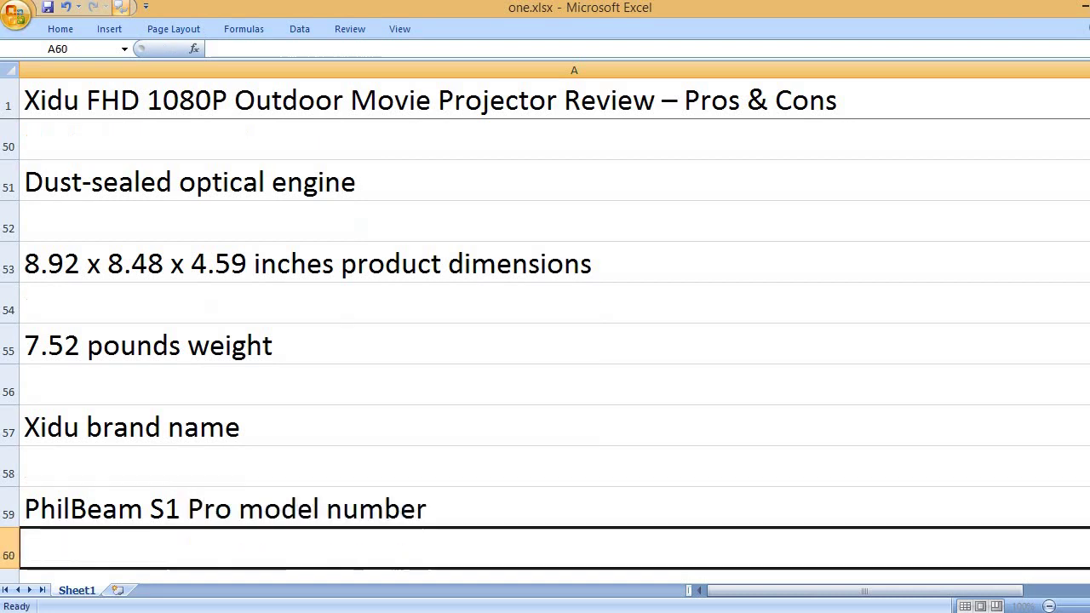
Type 'That's it, please like, comment and subscribe to my channel' in A61
key(Return)
text(That)
text('s it, please l)
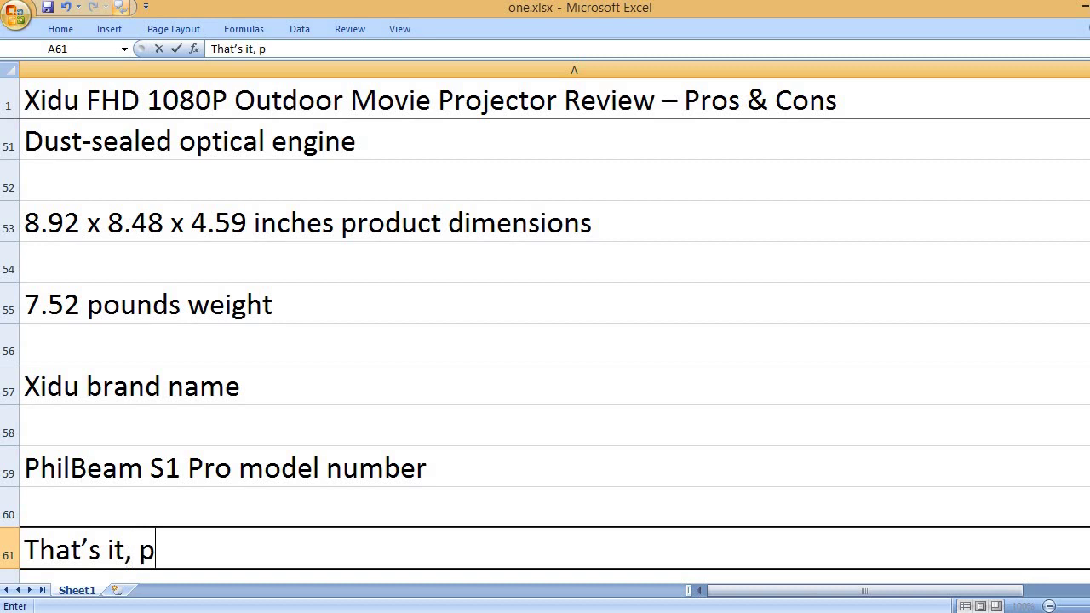
text(ike, co)
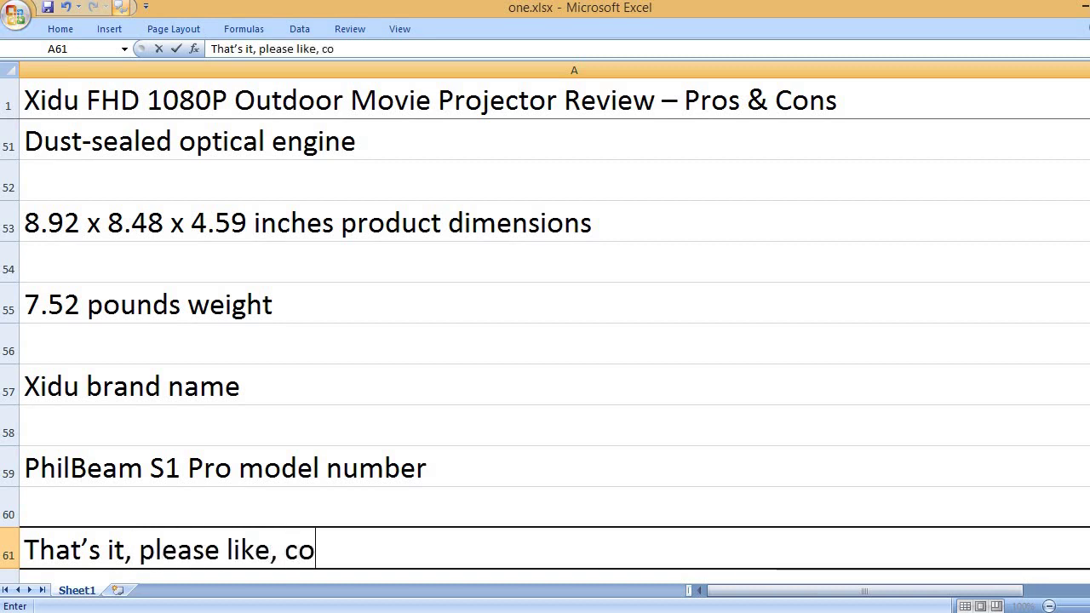
text(mment and sub)
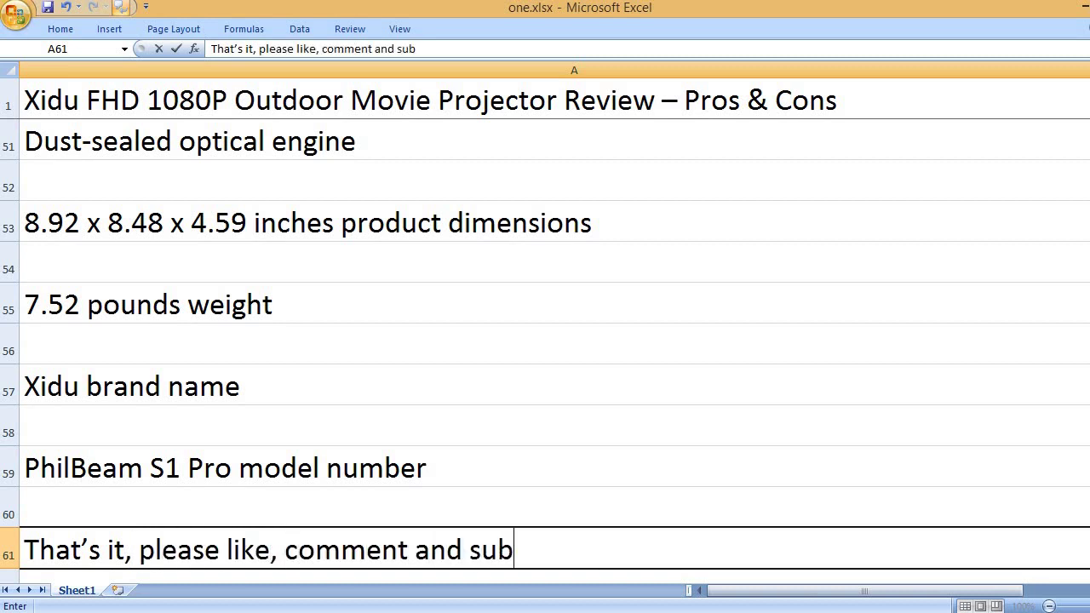
text(scribe to )
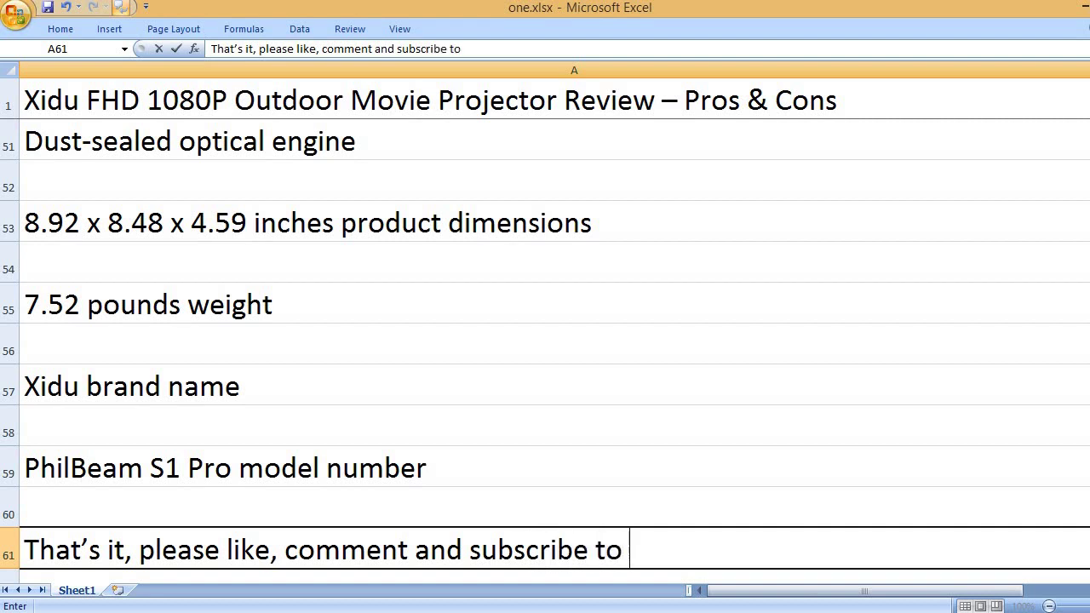
text(my channel.)
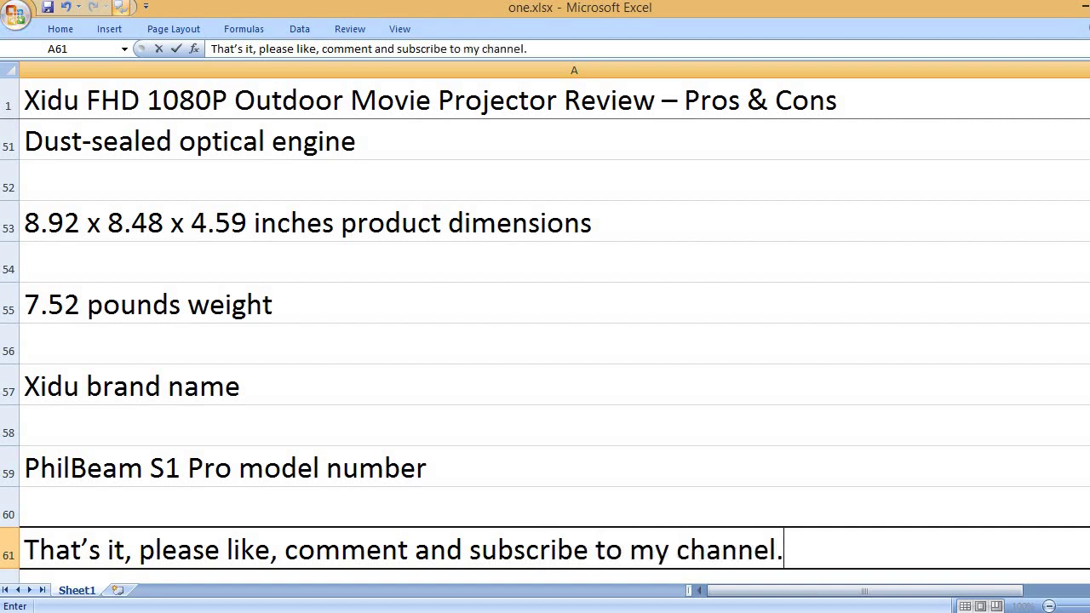
key(Return)
key(Return)
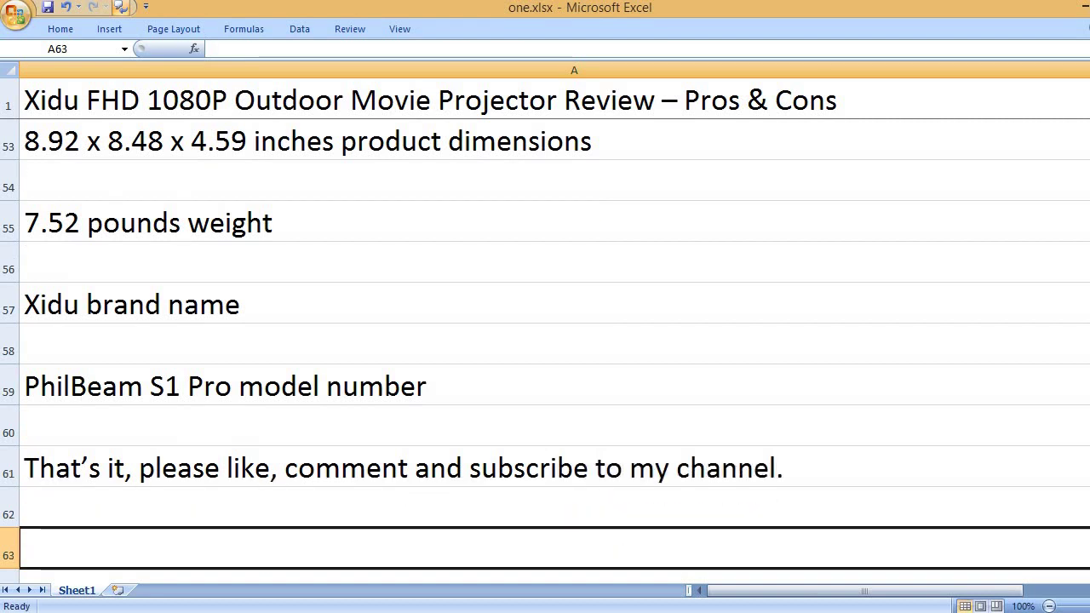